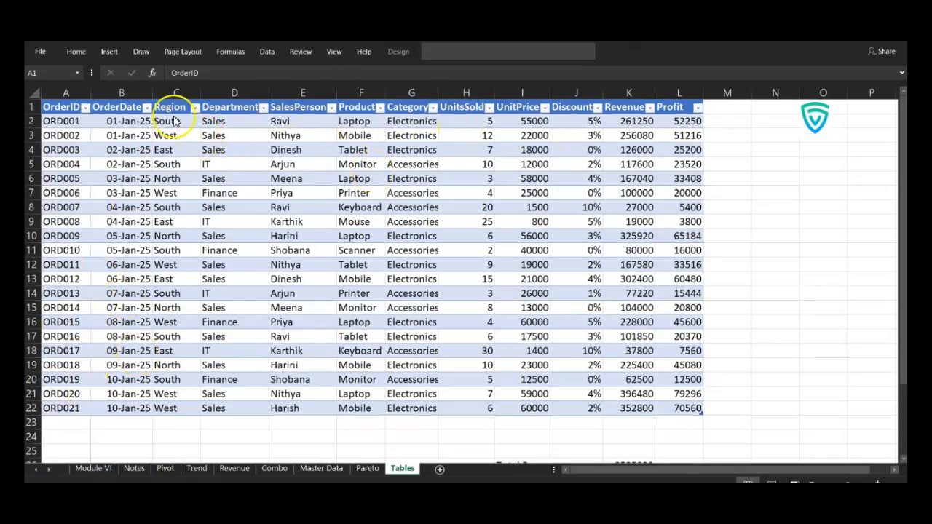
Select the entire order table starting at A1 on the Tables sheet and look up the Insert Table command
click(48, 106)
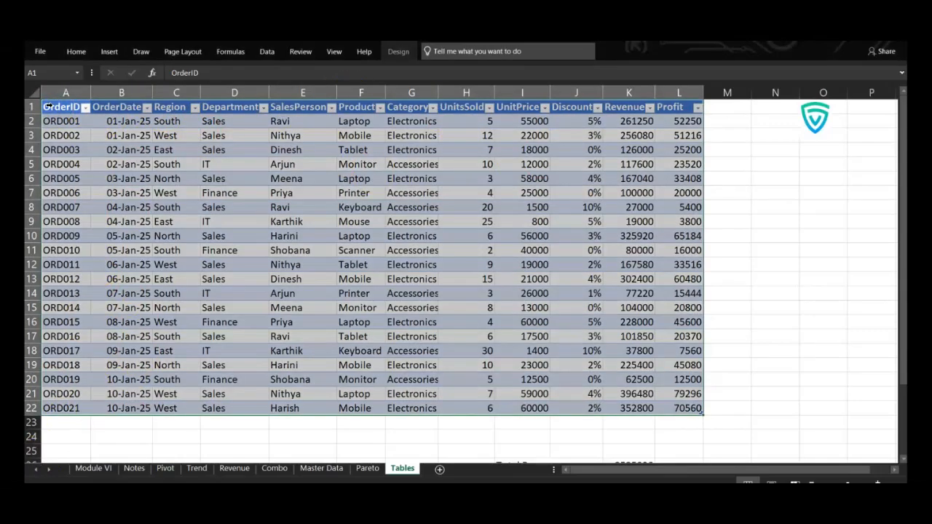
click(56, 110)
key(ctrl+shift+Down)
key(ctrl+shift+Right)
click(109, 51)
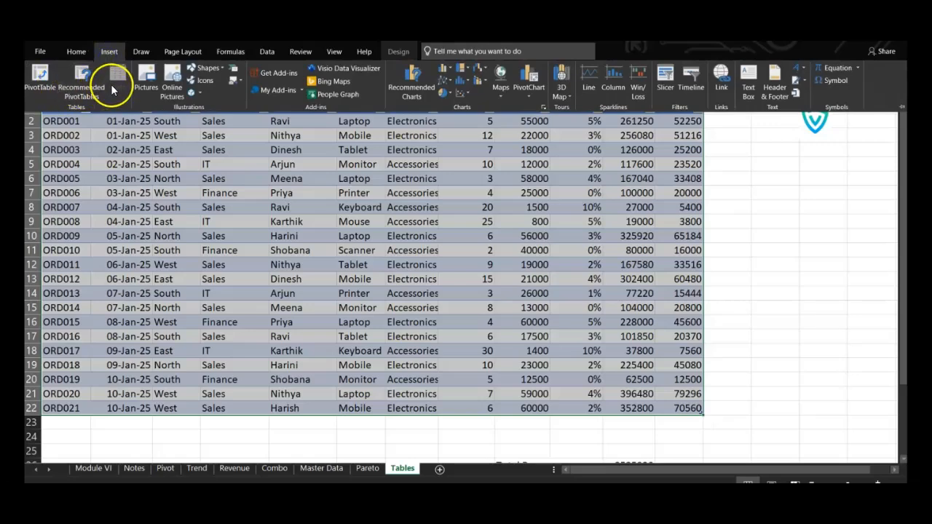
View the order table's name and its design options, including the style settings
click(394, 51)
click(58, 80)
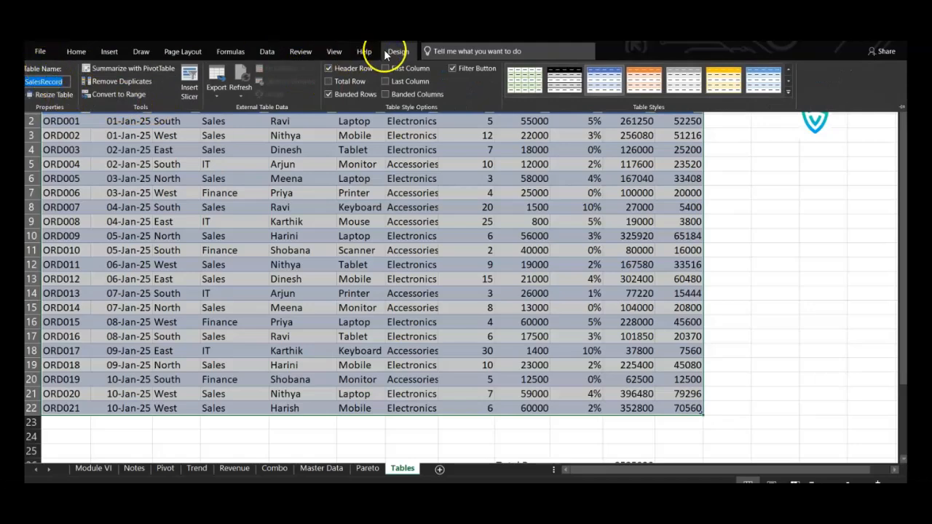
double_click(409, 52)
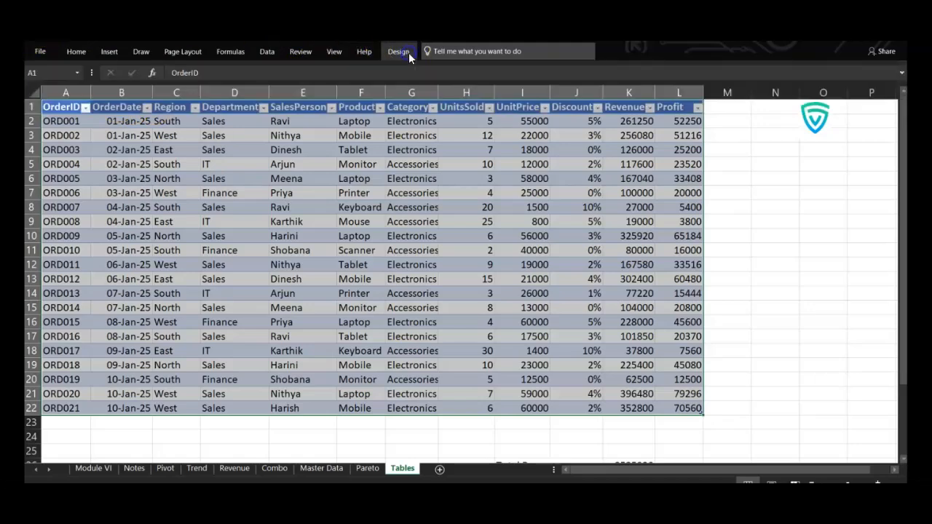
click(77, 52)
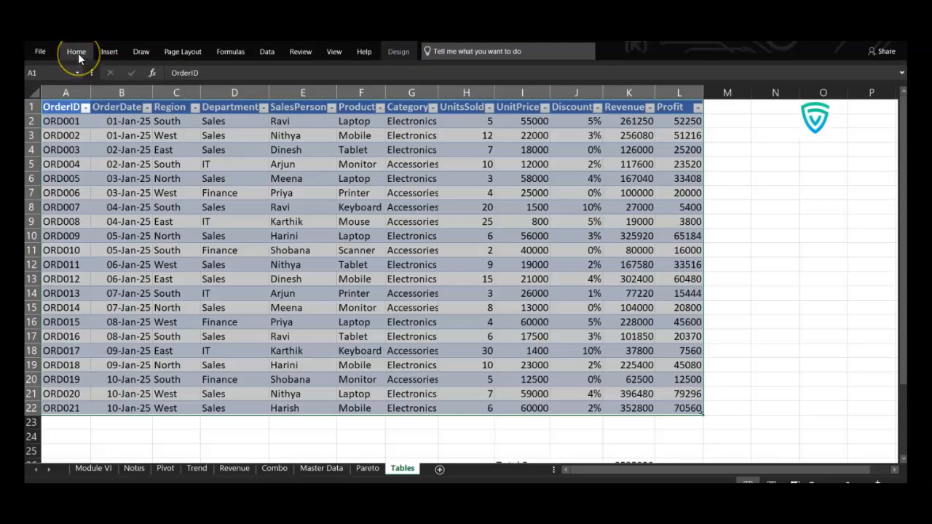
click(78, 53)
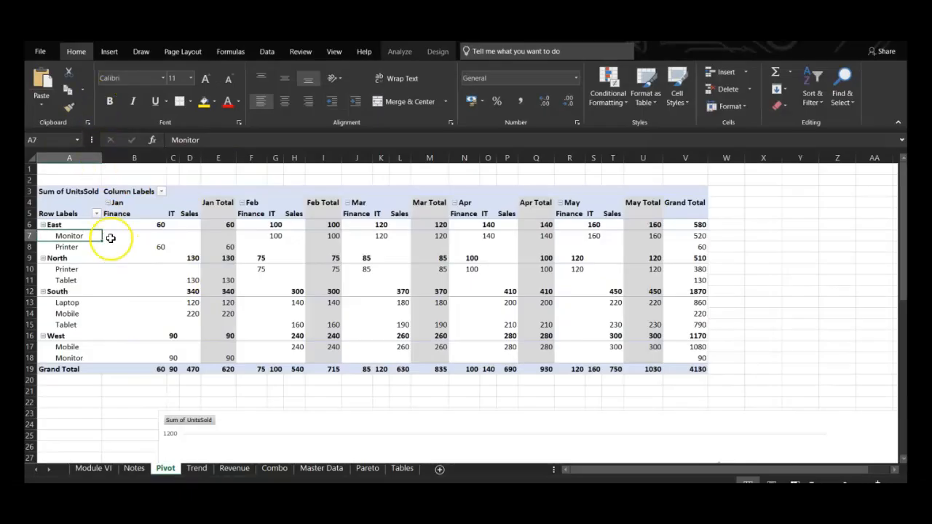
Create a PivotTable on a new worksheet from the full Compliants table on the Master Data sheet
click(116, 55)
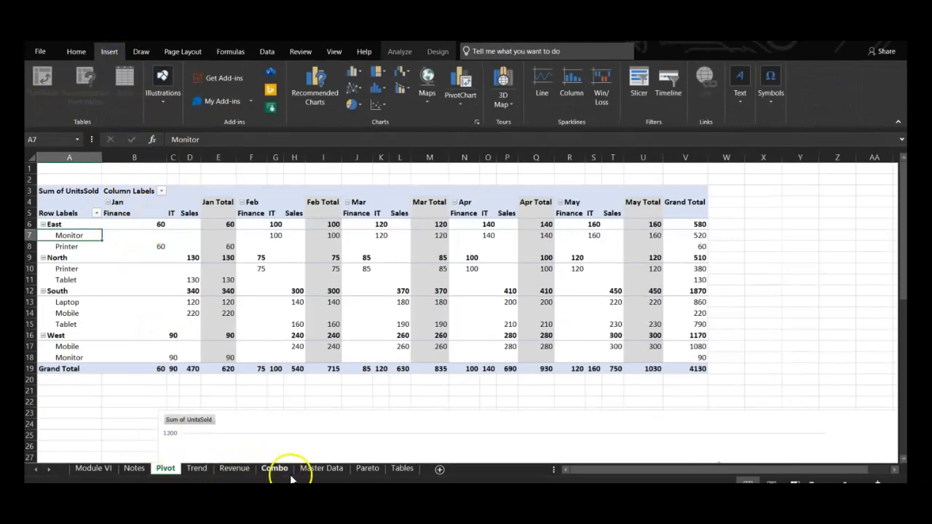
click(321, 468)
click(65, 174)
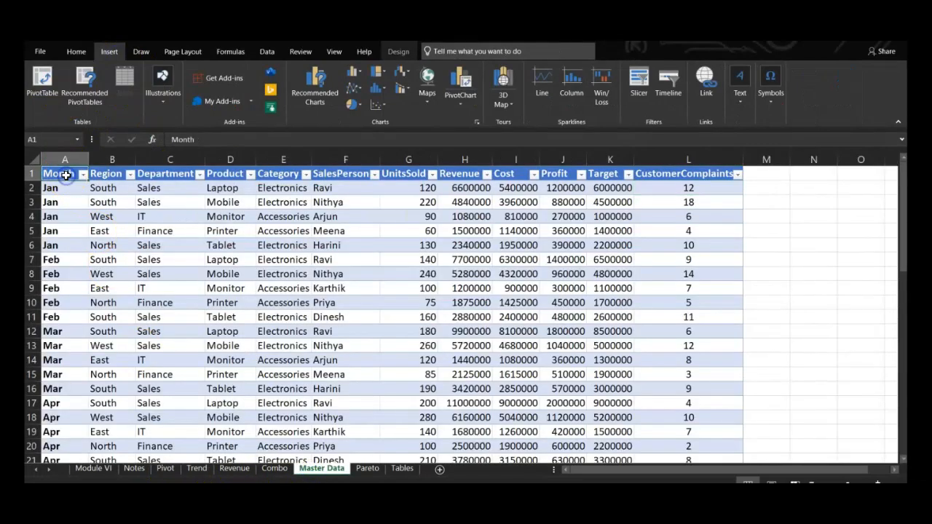
key(ctrl+shift+Down)
key(ctrl+shift+Right)
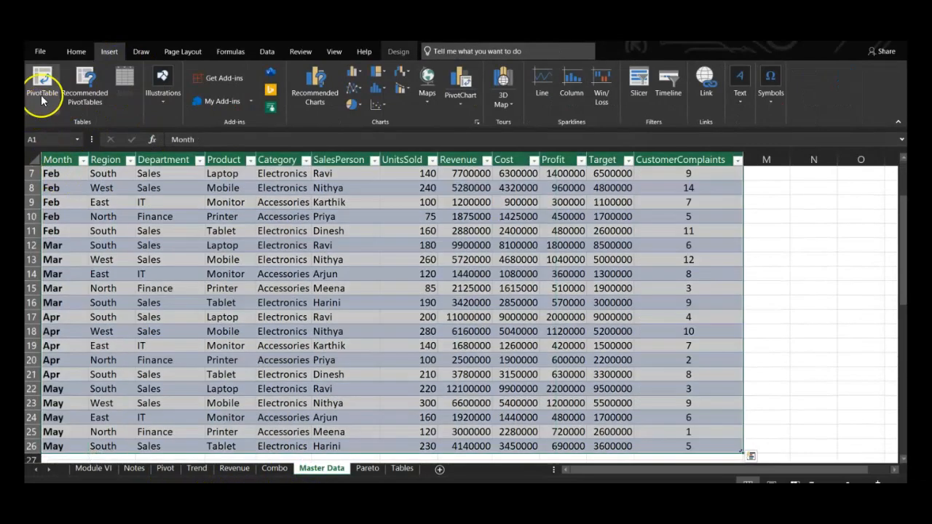
click(43, 94)
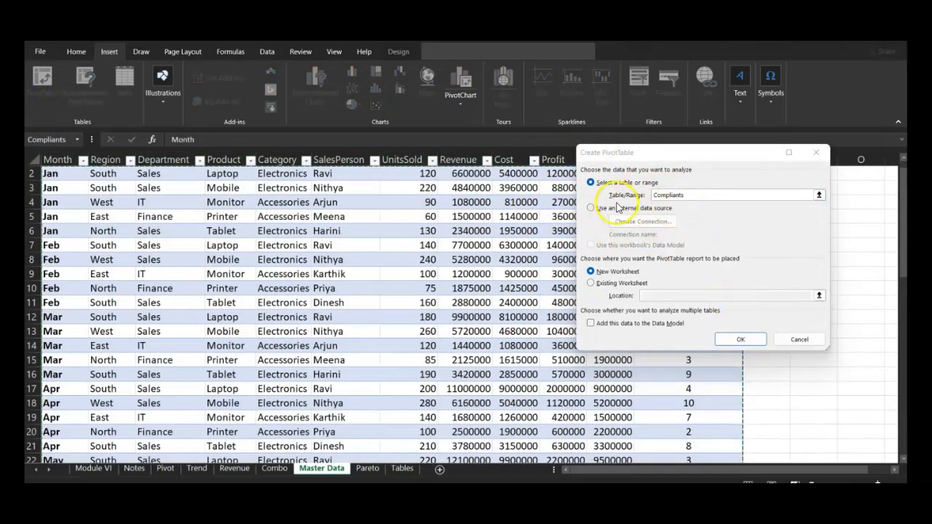
click(732, 349)
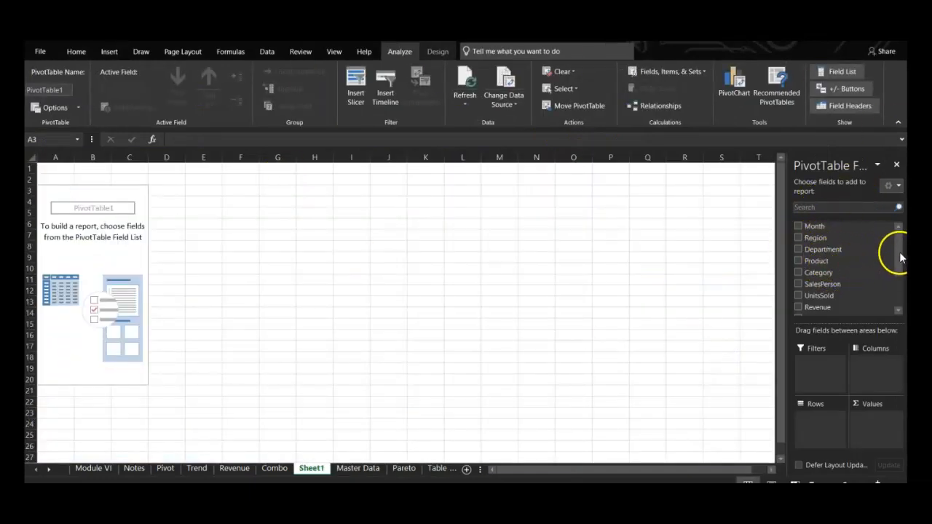
Close the PivotTable field list after browsing its fields and hide the new Sheet1
scroll(902, 306, down, 2)
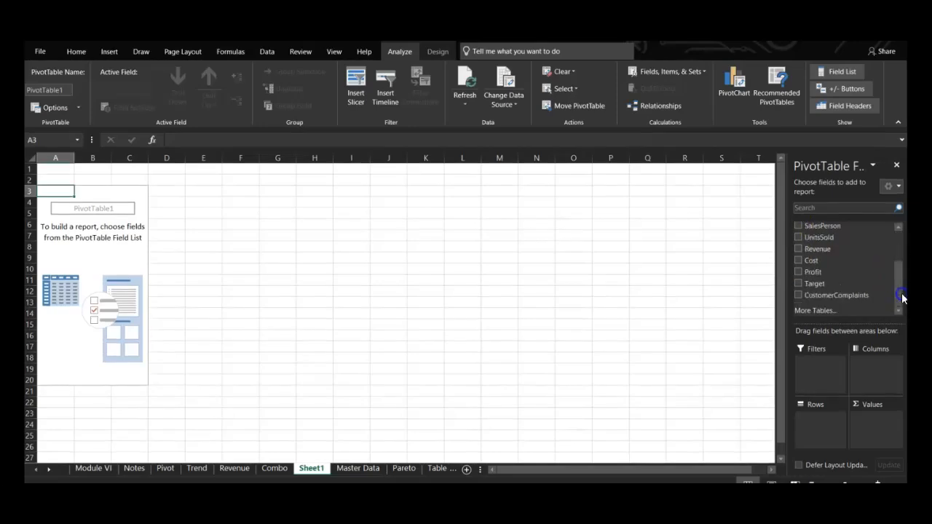
click(898, 167)
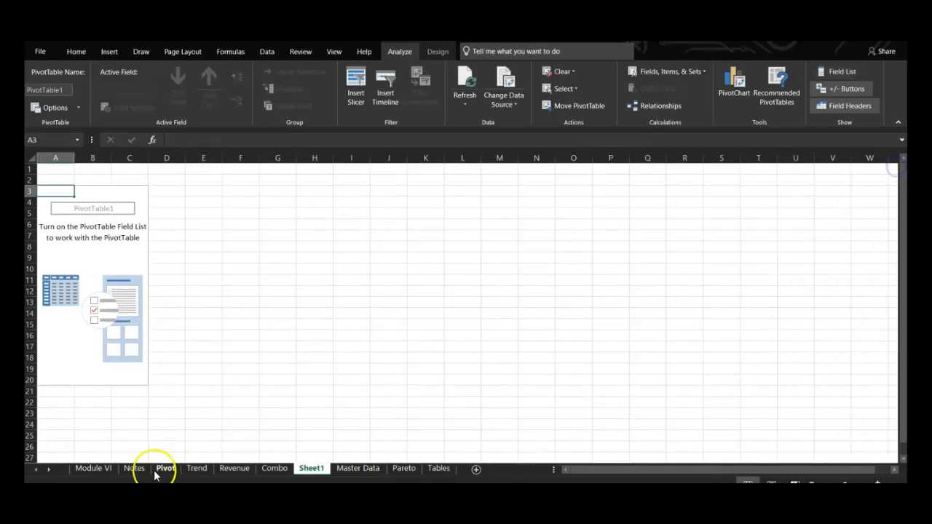
right_click(305, 469)
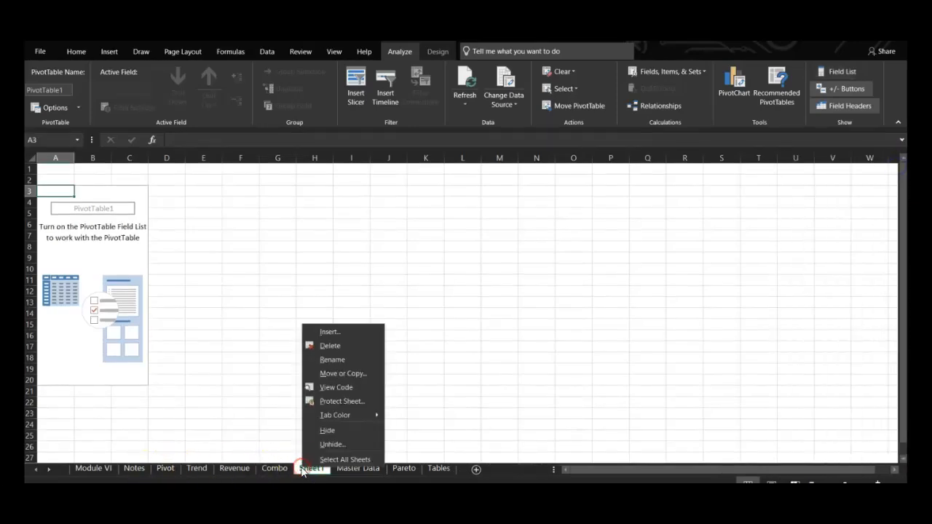
click(327, 432)
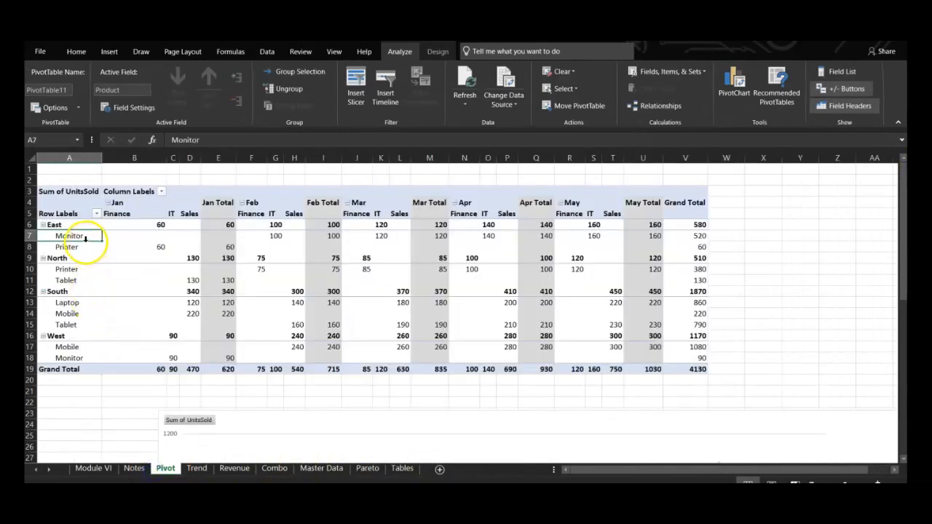
Examine the Sum of UnitsSold pivot table and its line chart on the Pivot sheet, with the ribbon collapsed
mouse_move(104, 249)
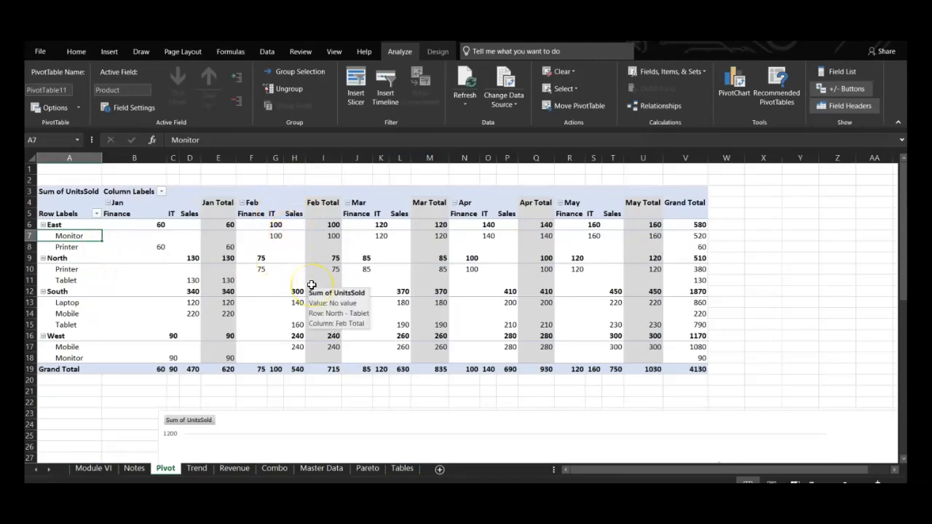
mouse_move(311, 284)
click(69, 192)
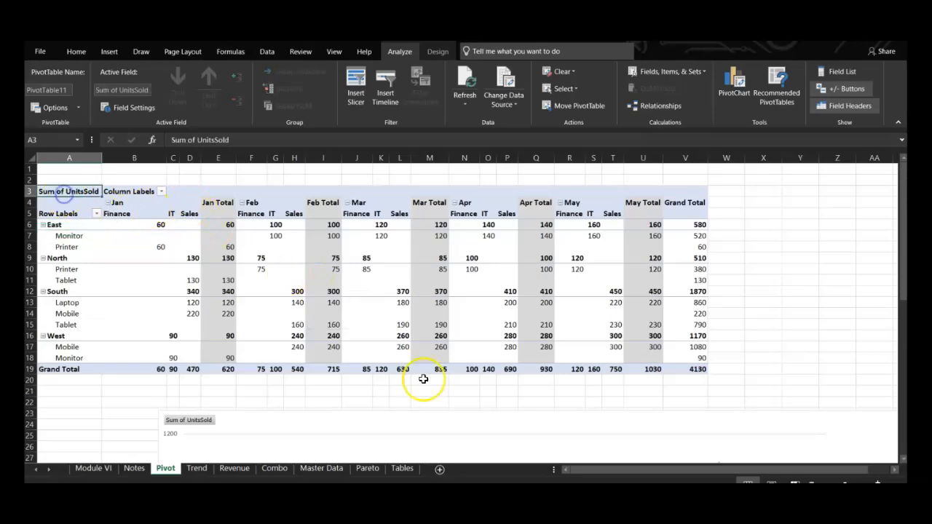
scroll(423, 378, down, 4)
scroll(423, 379, down, 5)
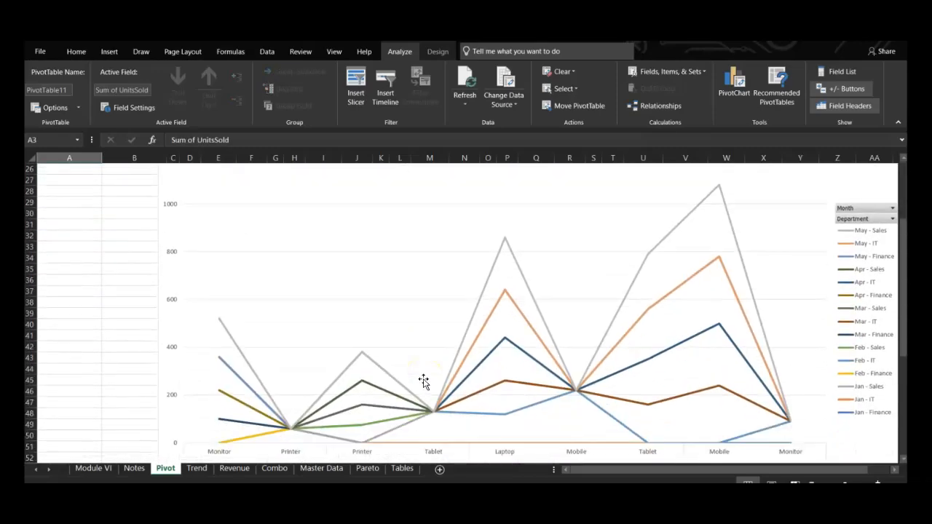
scroll(424, 380, right, 2)
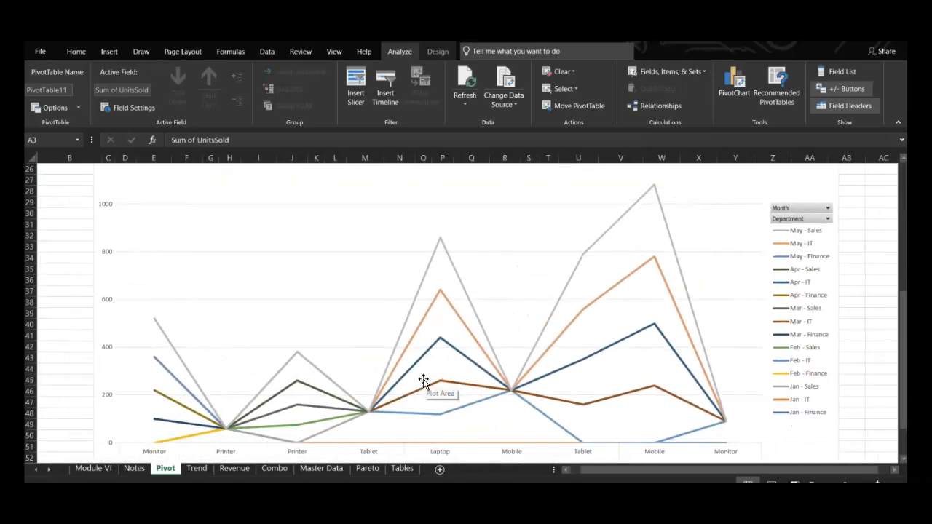
click(899, 121)
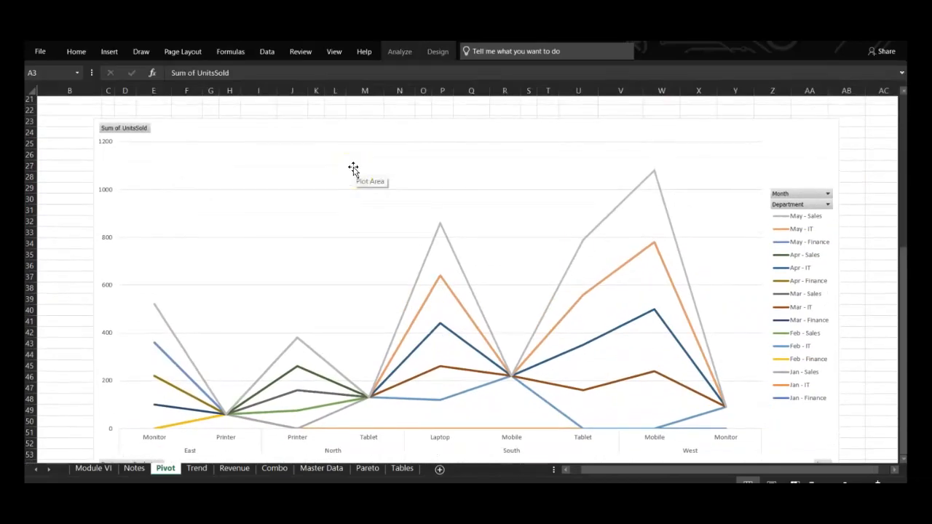
Select the UnitsSold pivot table range B3:V19 and view the available line and area chart types without inserting one
click(109, 53)
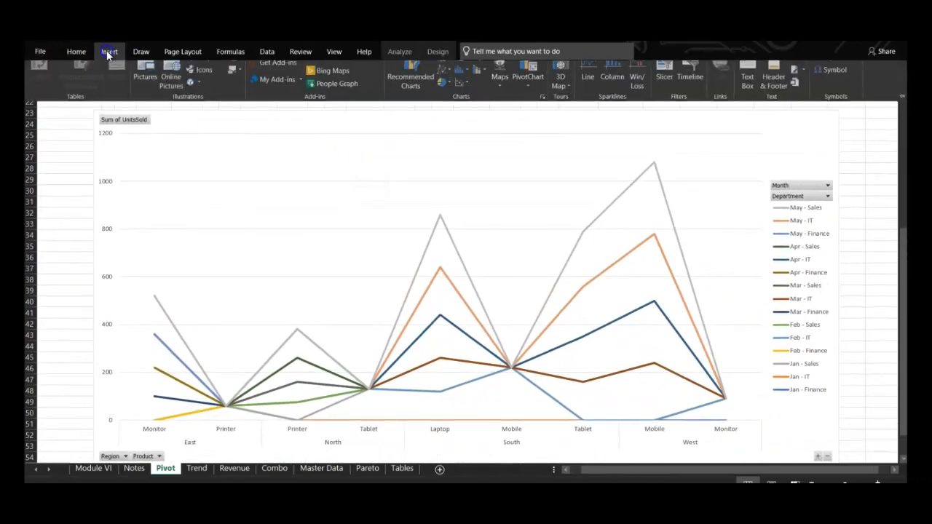
click(236, 205)
scroll(235, 204, up, 7)
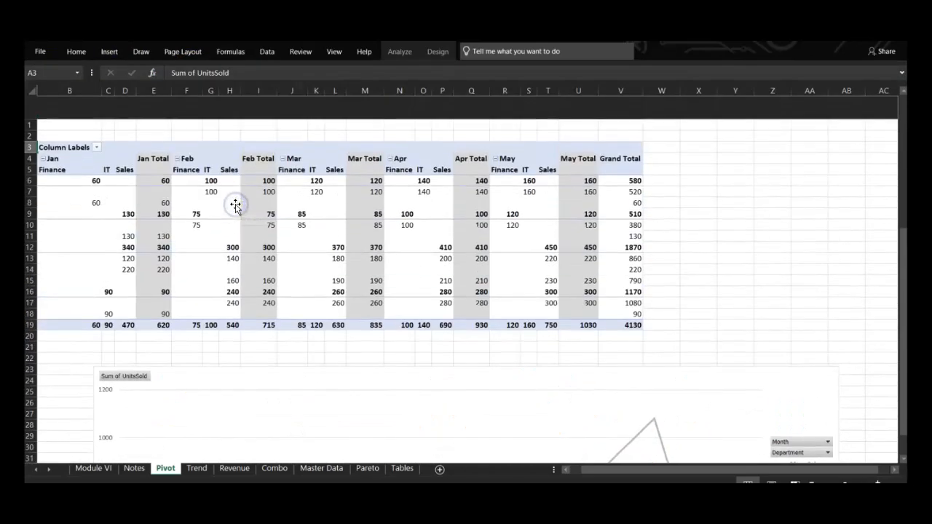
click(139, 211)
click(54, 125)
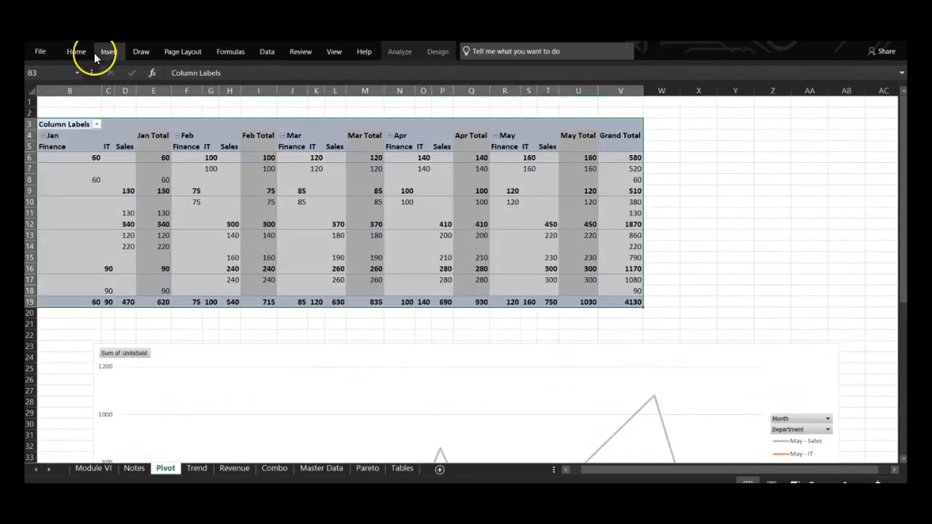
click(109, 52)
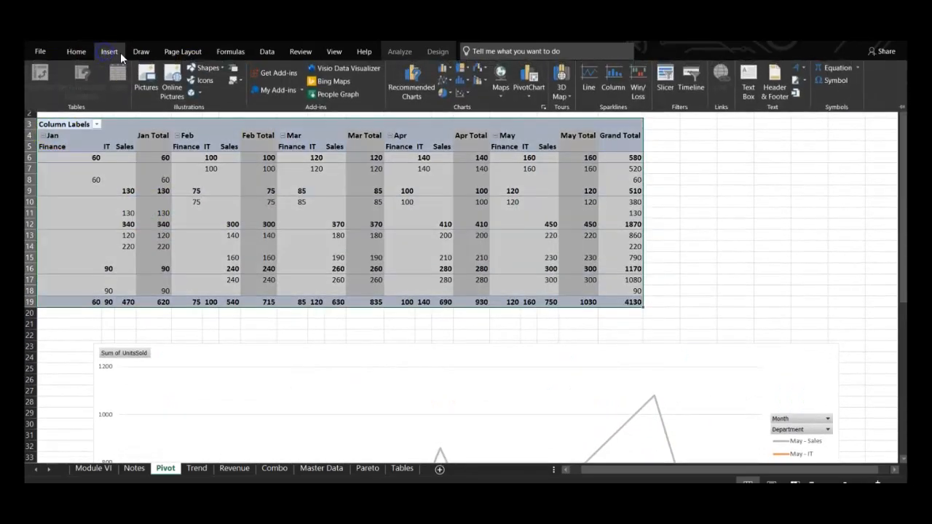
click(450, 79)
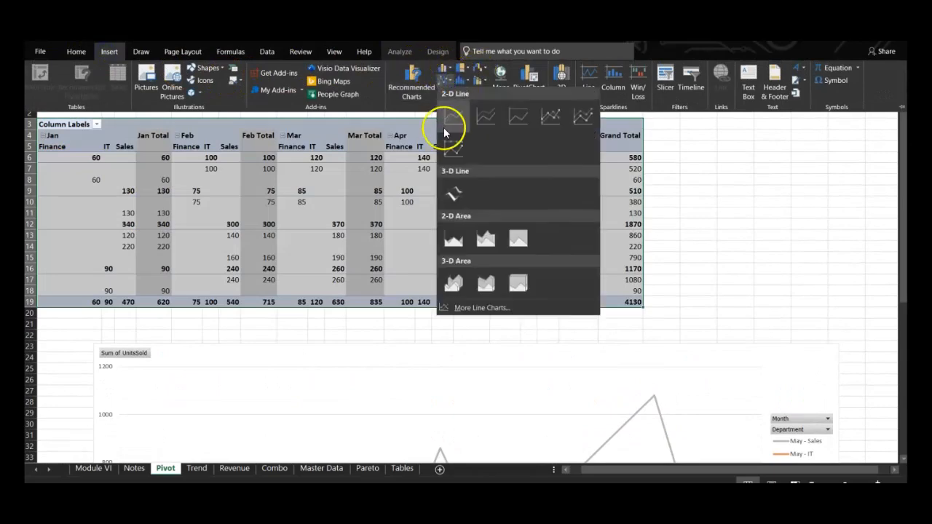
click(749, 264)
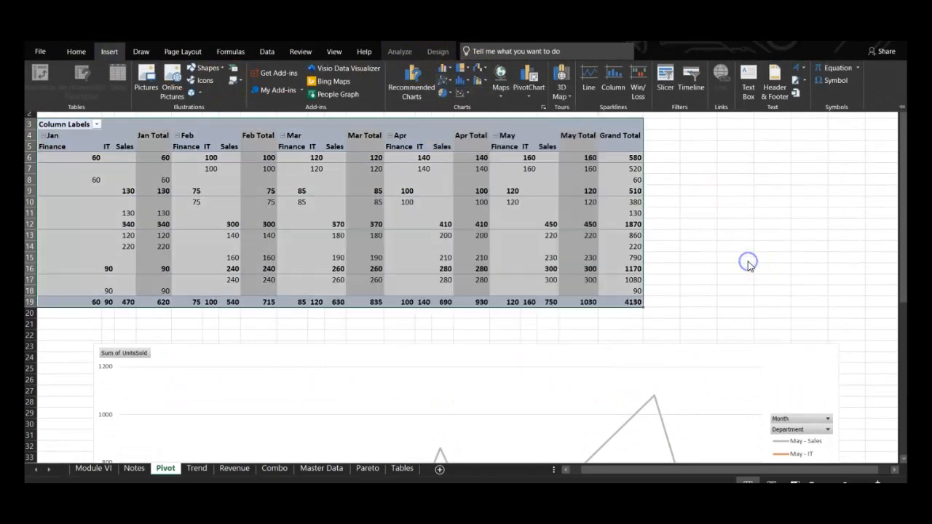
click(749, 265)
Inspect the Region and Product filters of the units-sold line chart
scroll(748, 263, down, 7)
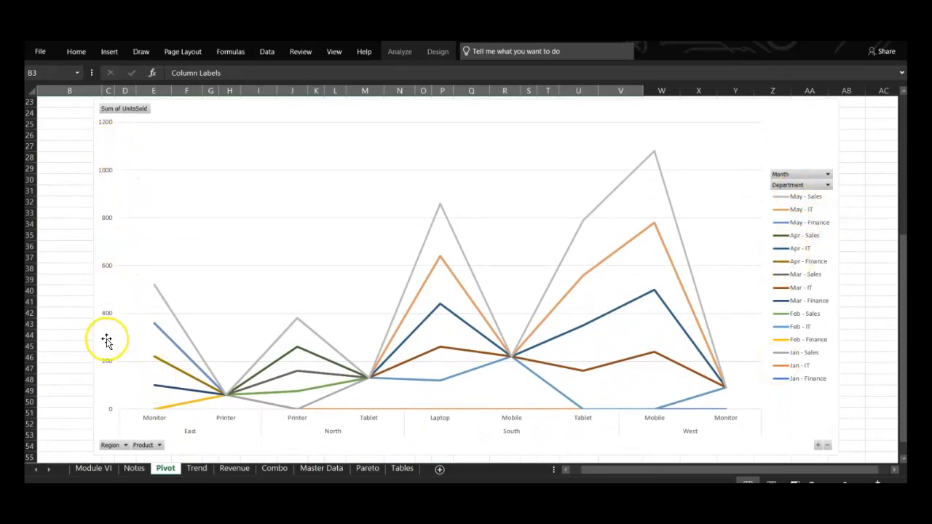
click(125, 445)
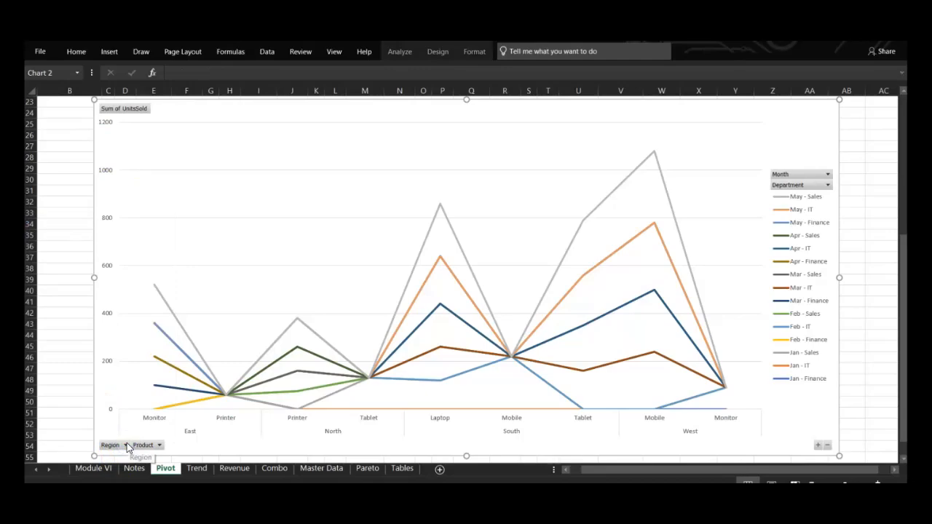
click(154, 446)
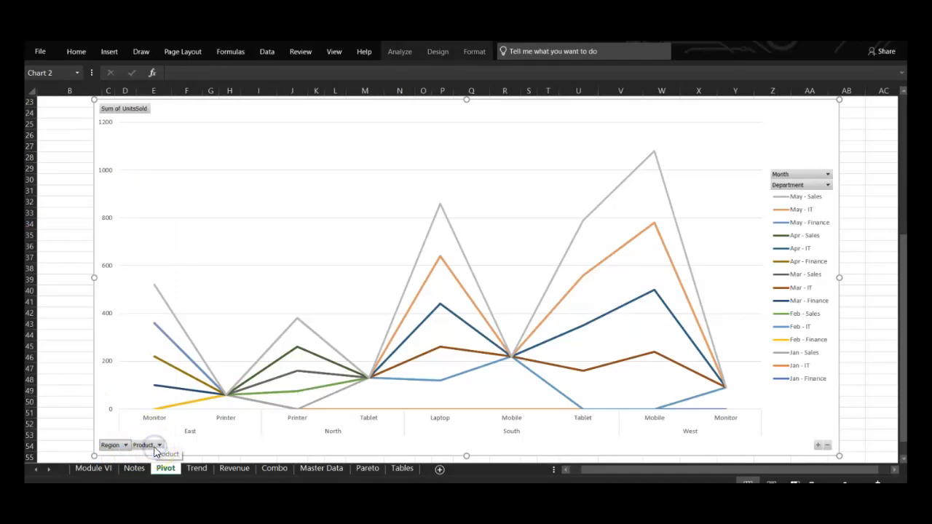
click(159, 446)
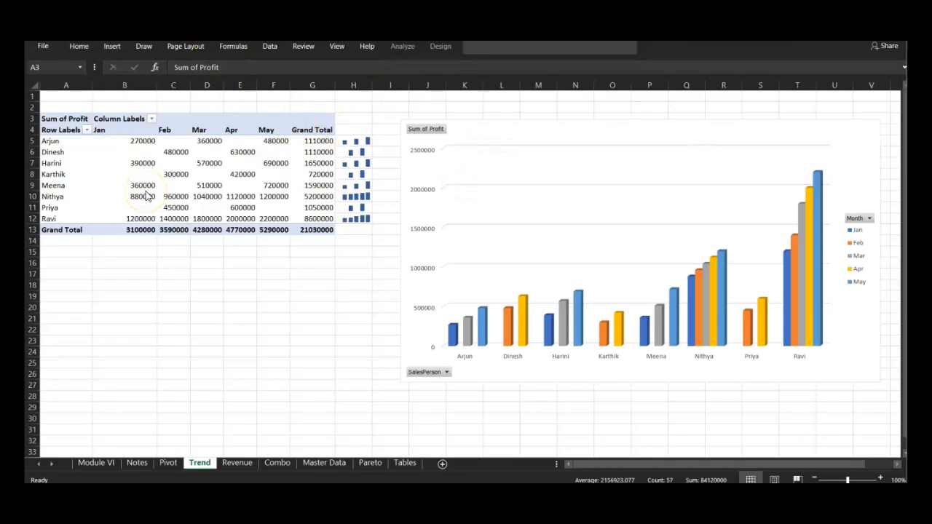
Examine the Sum of Profit pivot table and its 3-D column chart on the Trend sheet
click(239, 179)
click(572, 281)
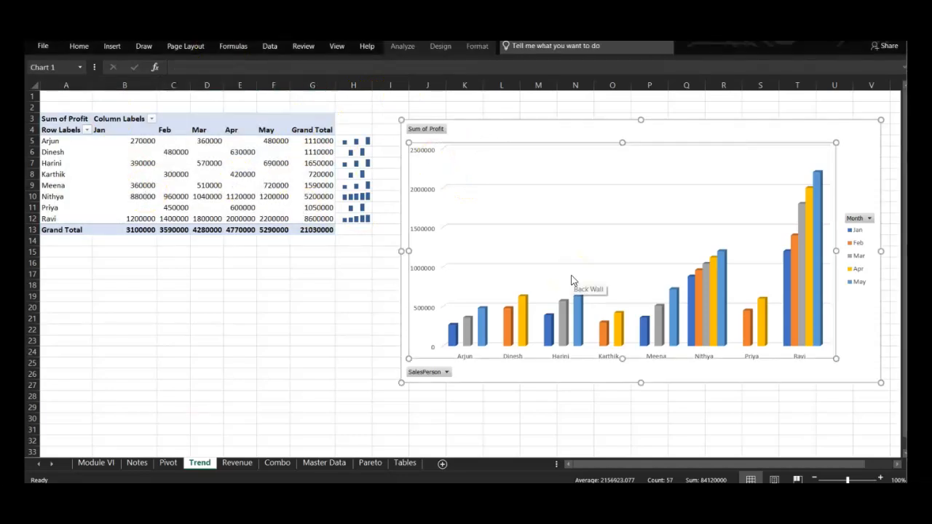
click(527, 268)
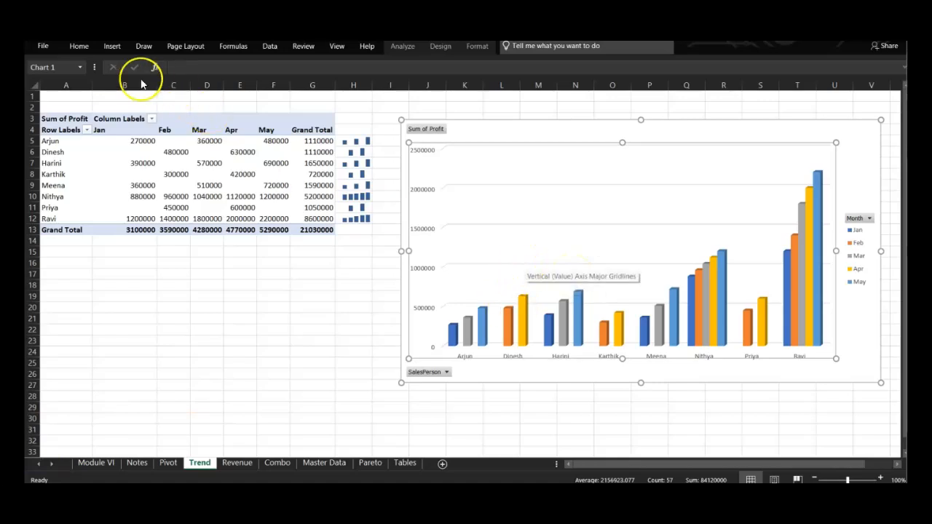
Select the profit pivot table range A3:G13 and view the available statistical and column chart types without inserting one
click(111, 47)
click(67, 160)
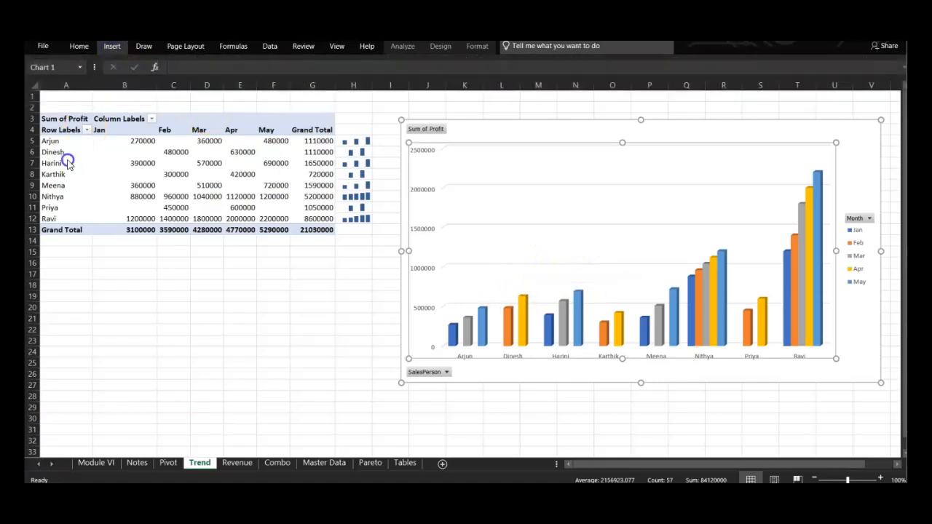
click(54, 117)
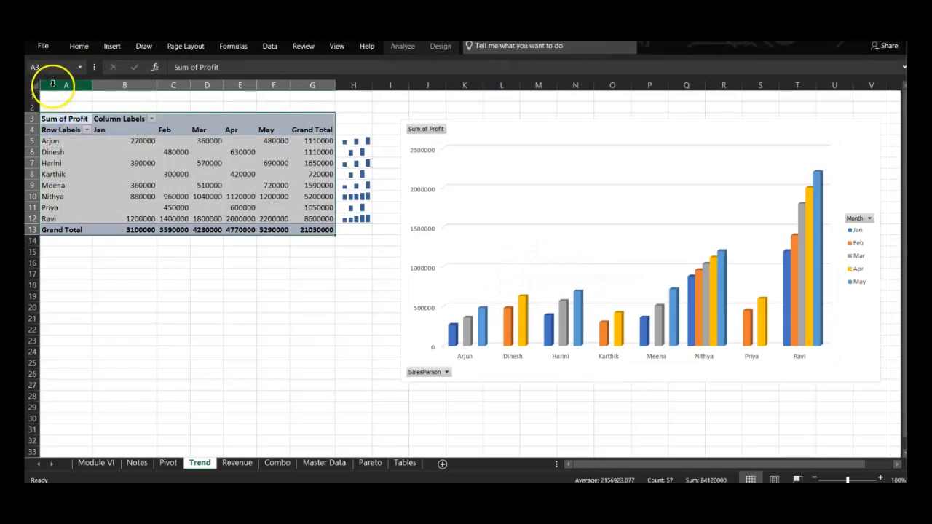
click(102, 47)
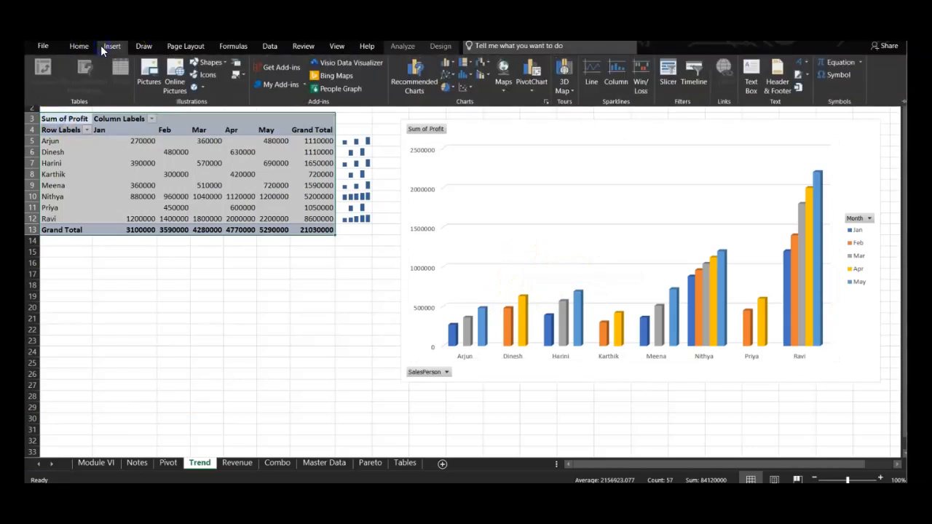
click(461, 78)
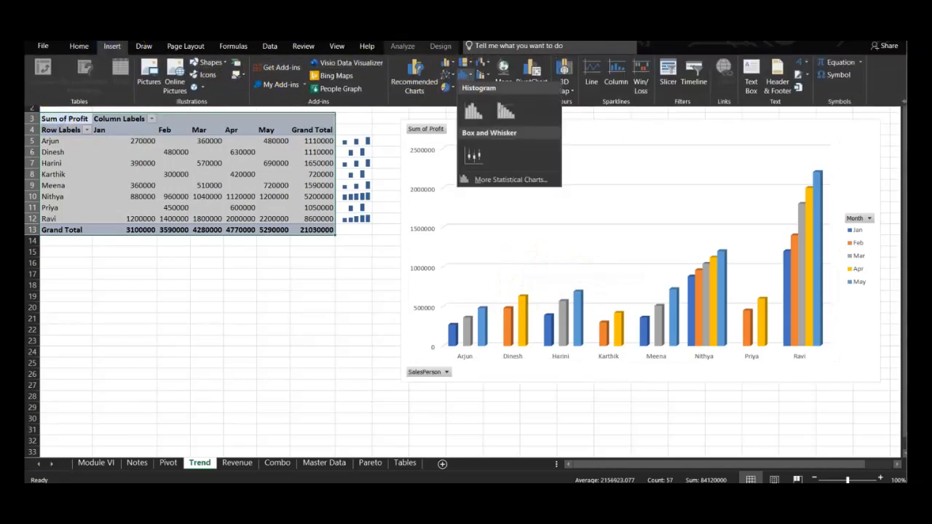
click(447, 64)
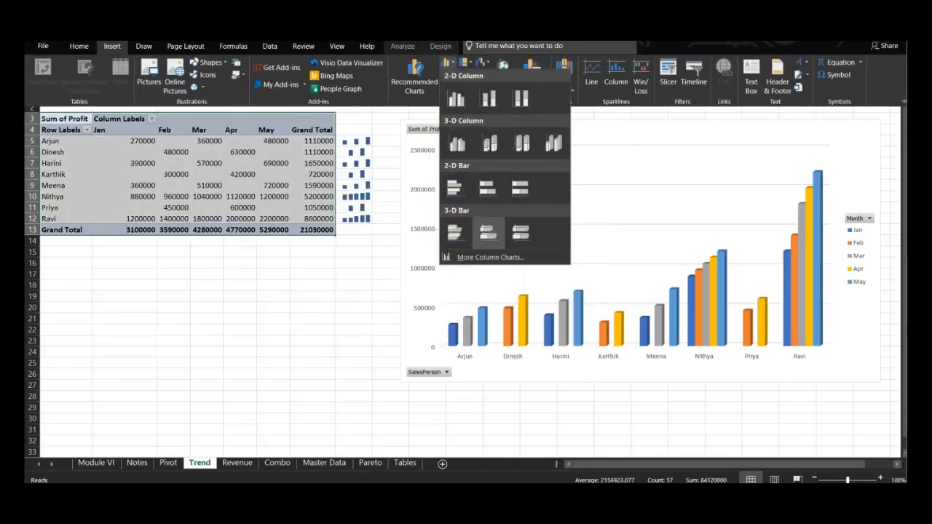
click(750, 230)
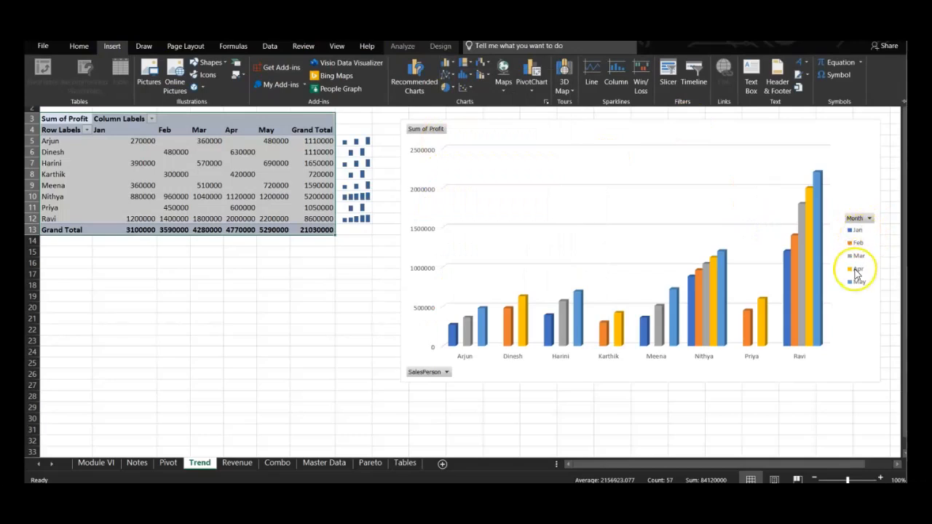
Filter the profit chart's SalesPerson field to show only the first salesperson in the list
click(440, 374)
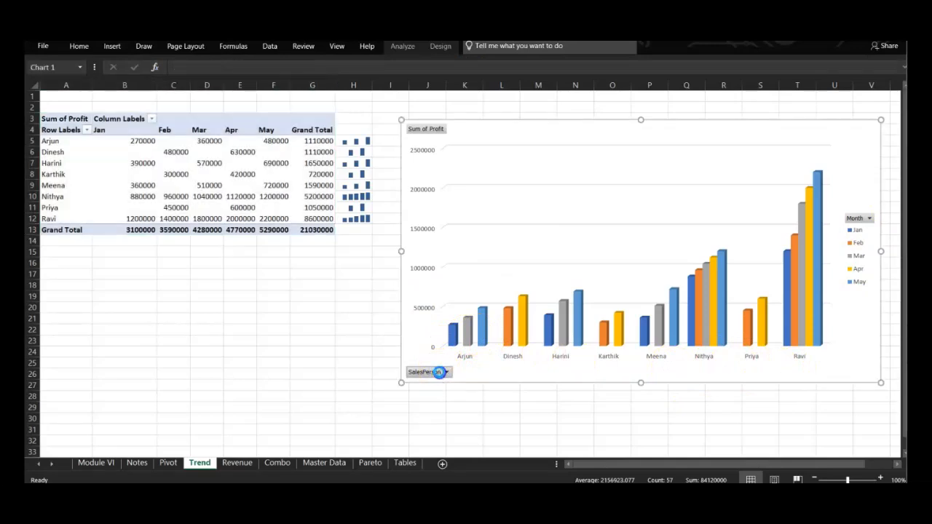
click(333, 252)
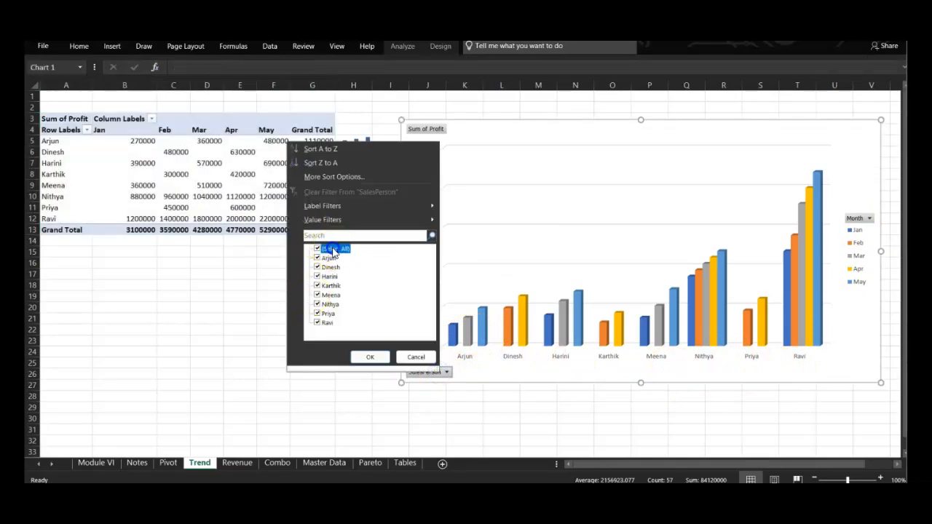
click(318, 250)
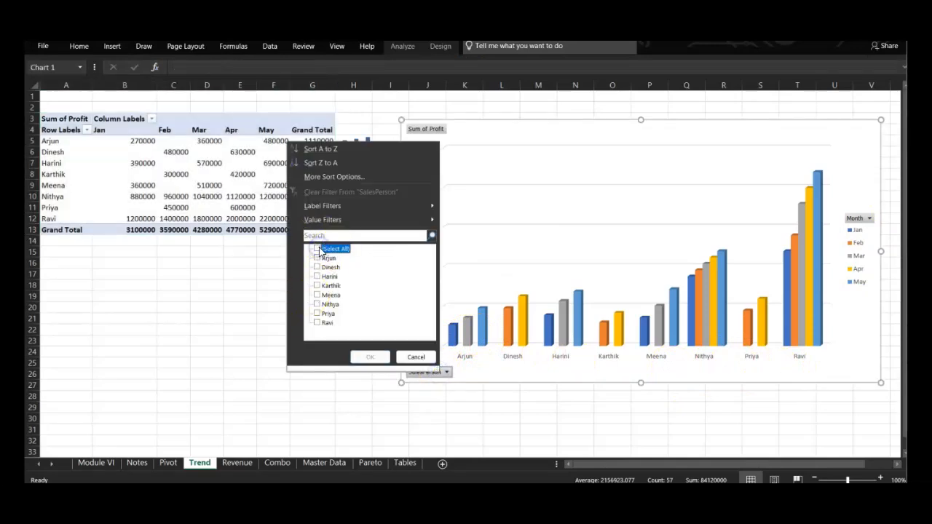
click(318, 258)
click(367, 357)
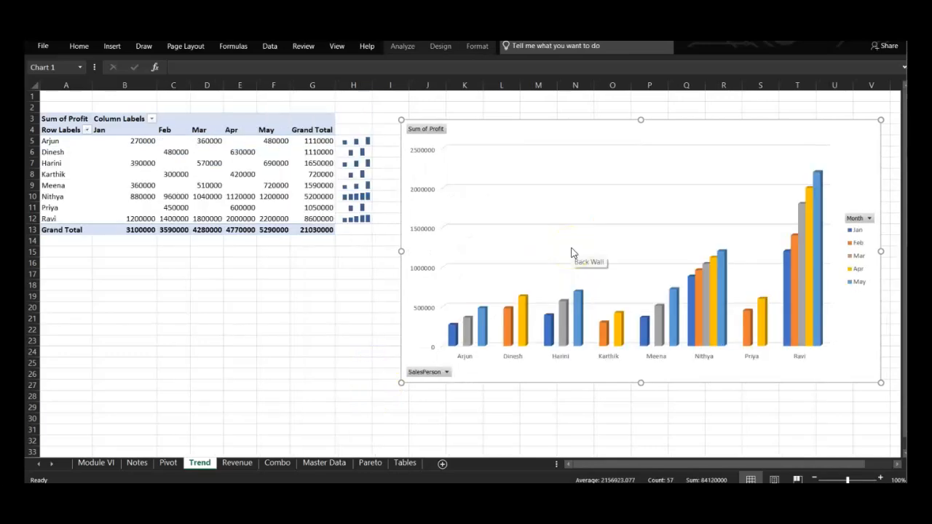
Examine the Summary pie chart on the Revenue sheet and view the available pie chart types without inserting one
click(240, 464)
click(192, 275)
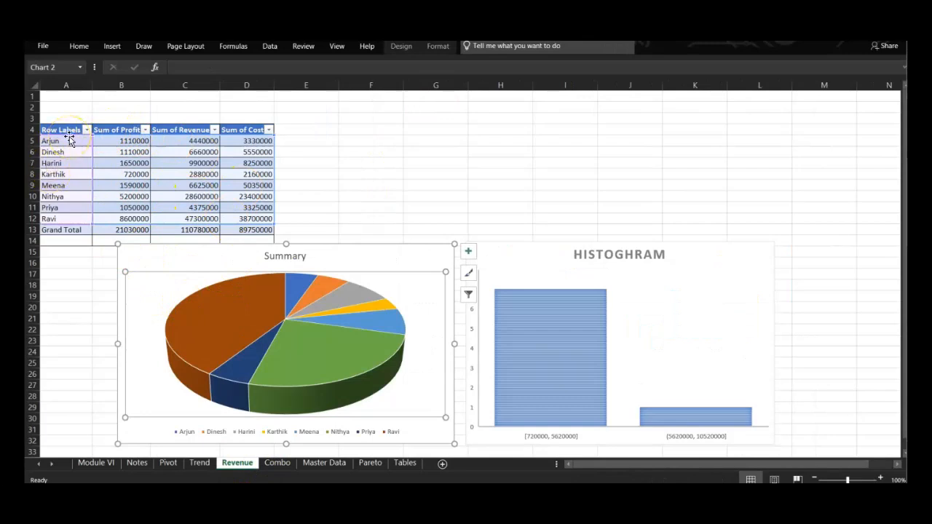
click(167, 261)
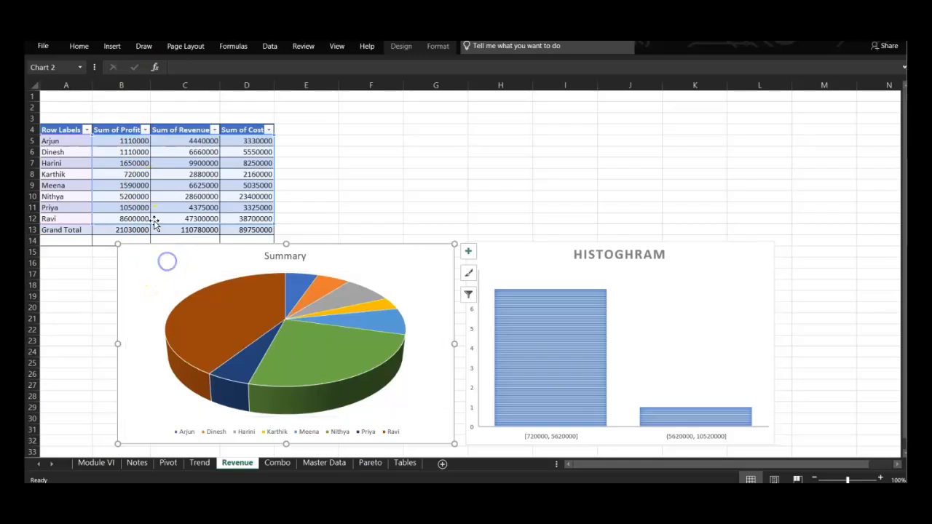
click(112, 47)
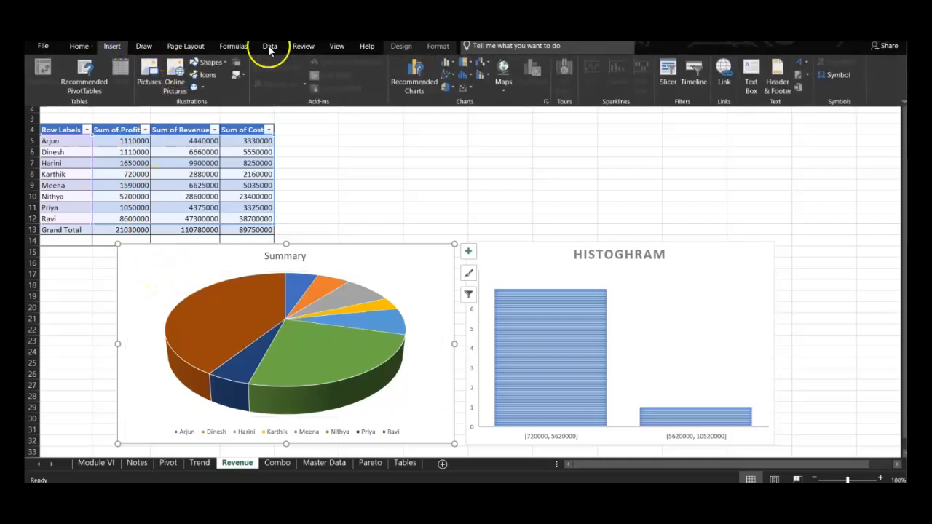
click(449, 88)
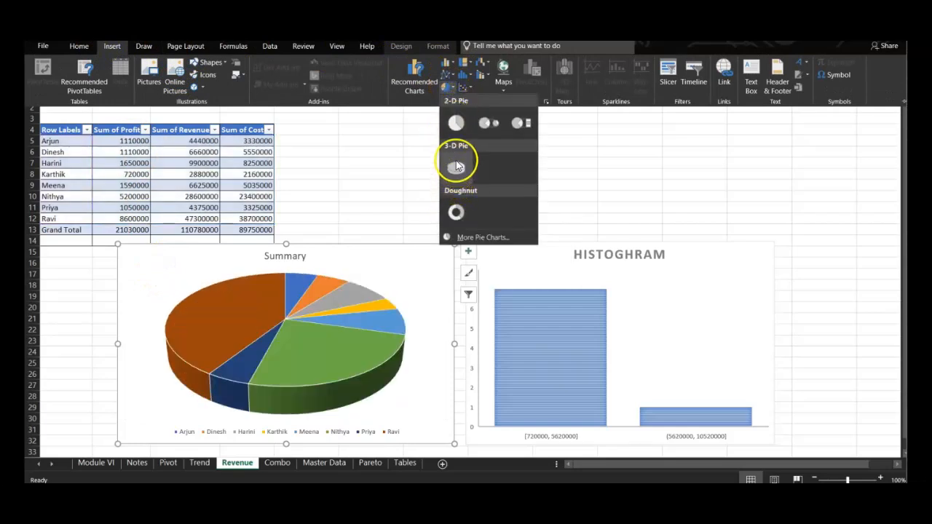
click(325, 207)
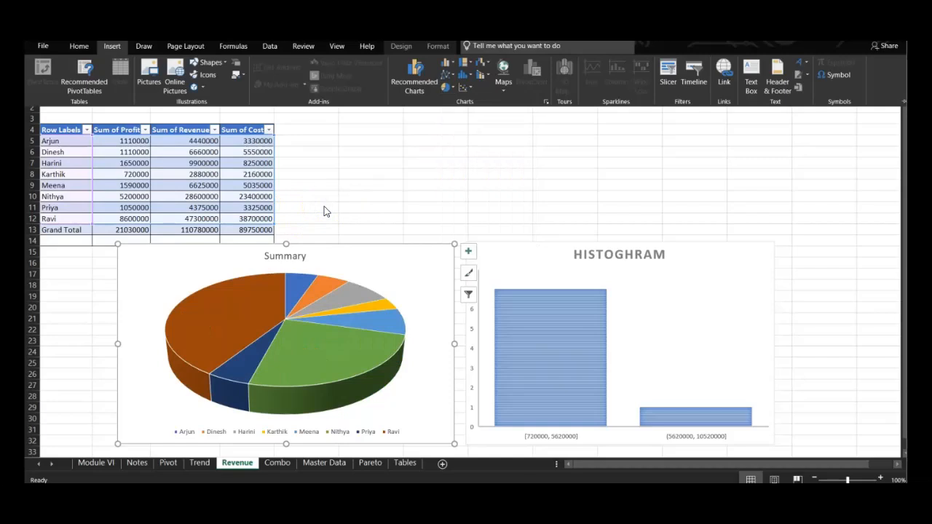
click(303, 359)
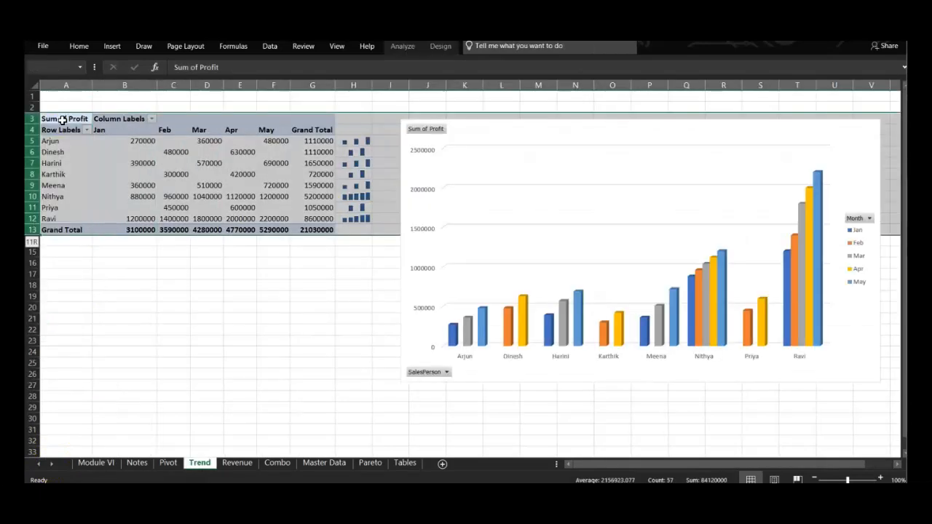
Insert a stacked area chart from the profit pivot table range A3:G13 on the Trend sheet
drag(63, 120, 328, 232)
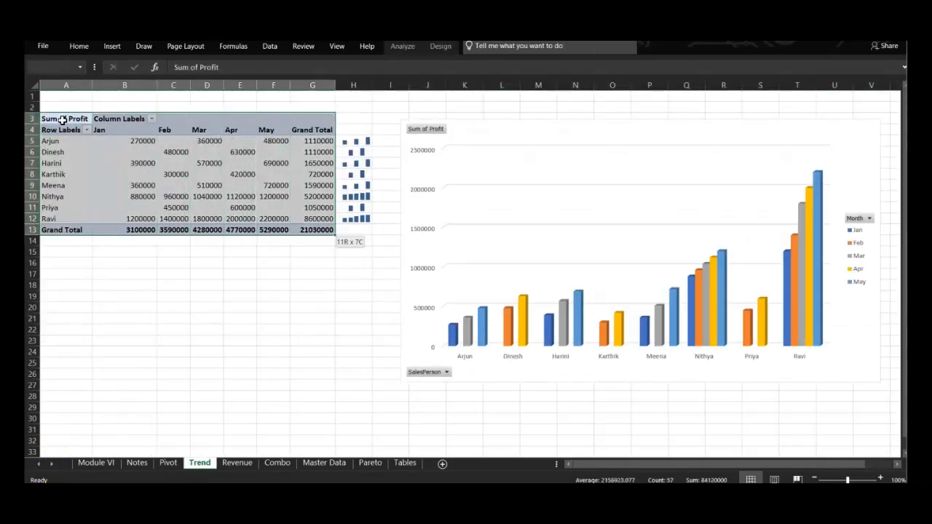
click(111, 47)
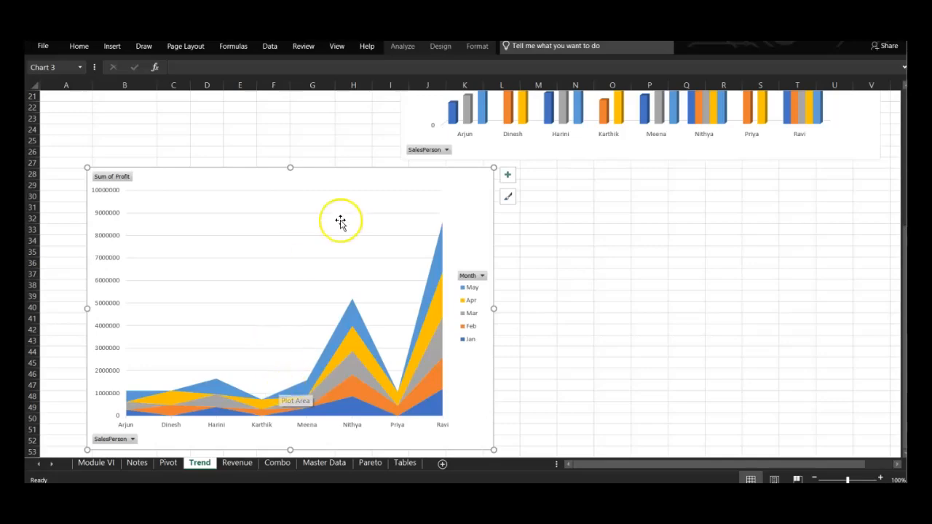
scroll(368, 180, up, 2)
scroll(367, 181, up, 5)
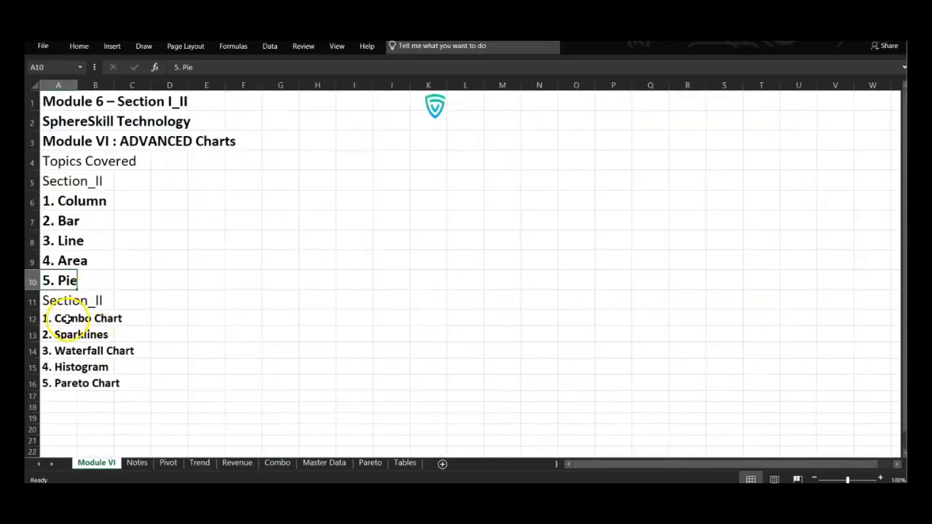
Review the Combo Chart topic on the Module VI sheet and the Sparklines notes, and return to the Trend sheet
click(67, 318)
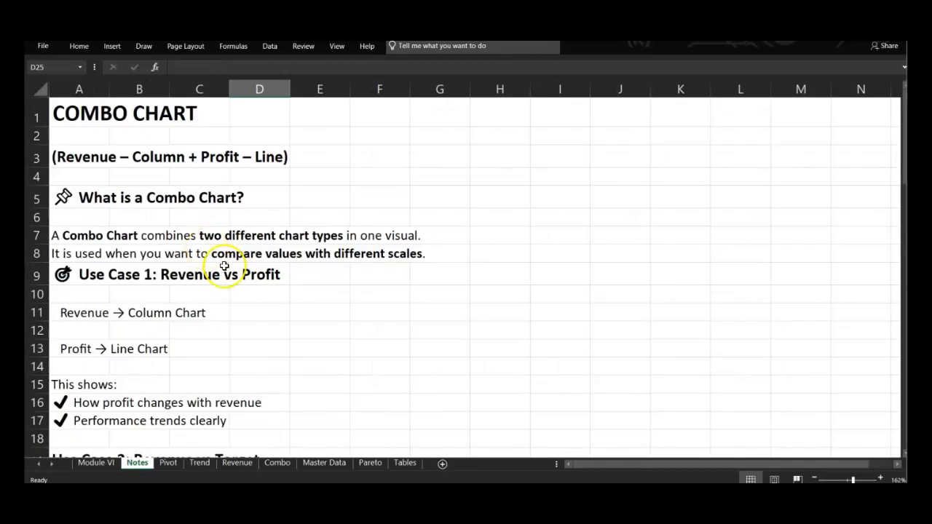
scroll(224, 265, down, 1)
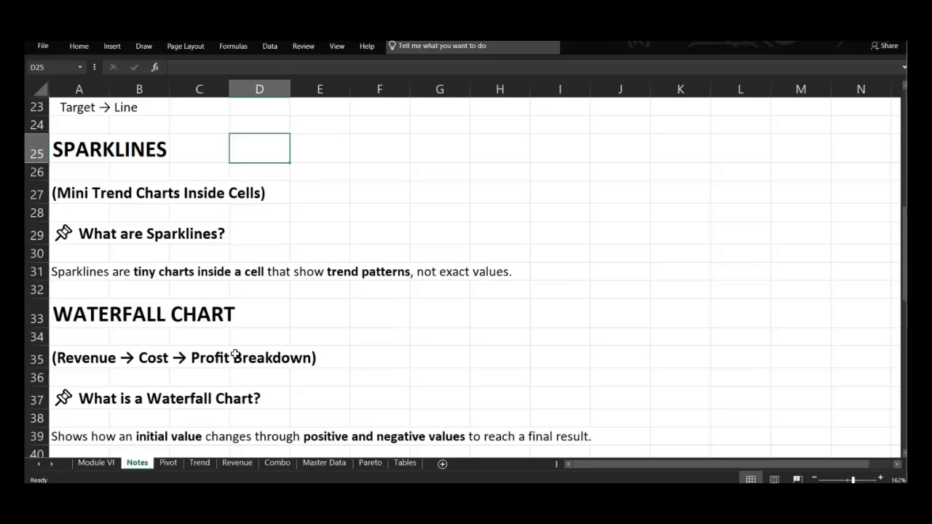
click(201, 464)
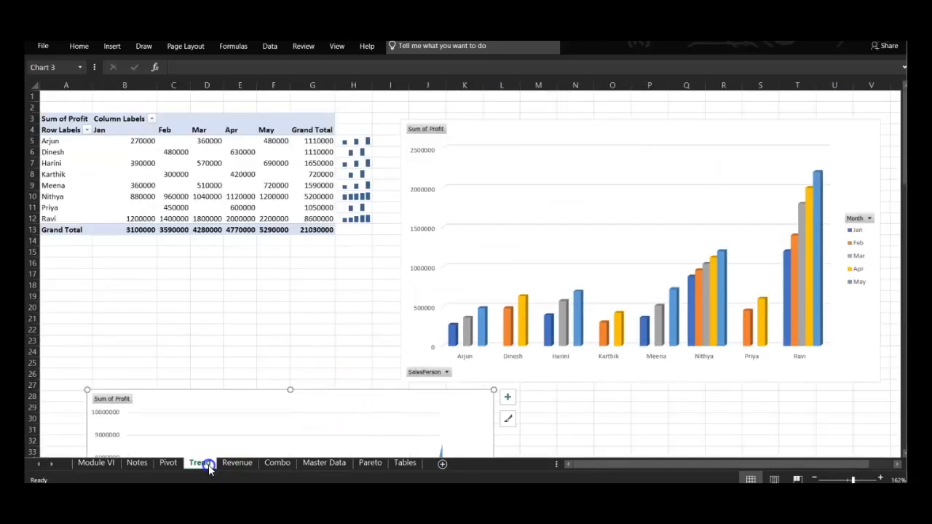
click(348, 141)
drag(131, 140, 286, 139)
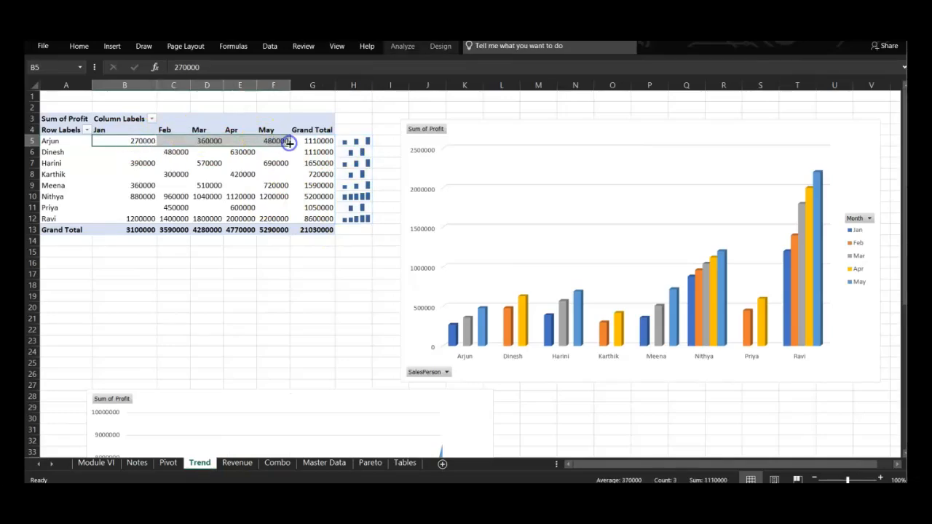
click(111, 48)
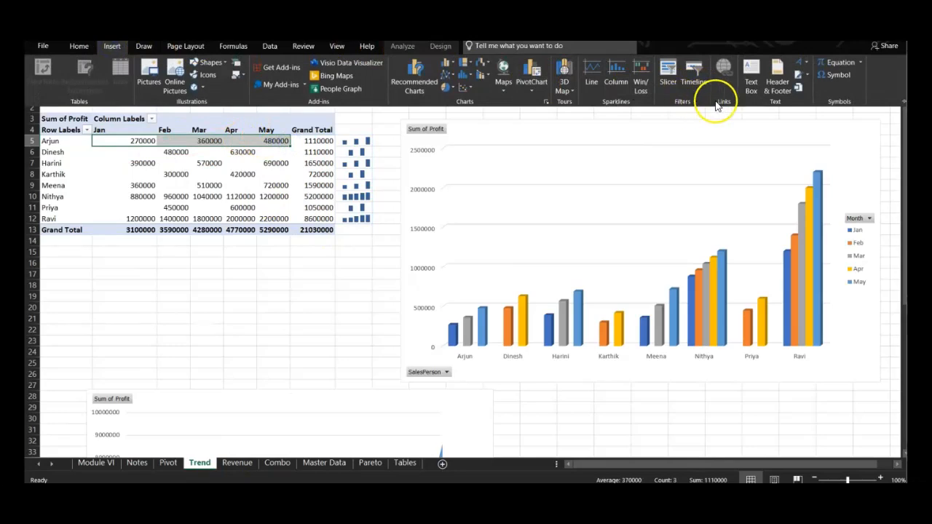
click(593, 78)
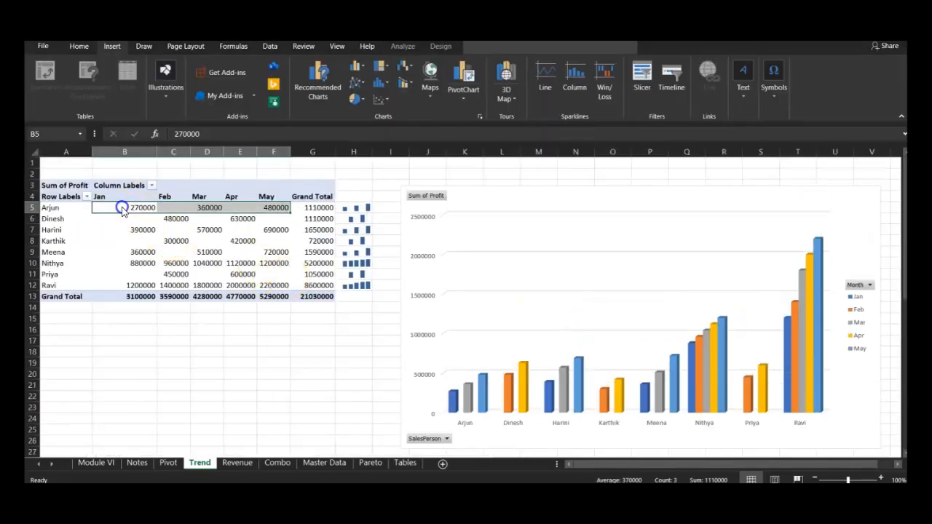
Create line sparklines in I5:I12 from the profit data range A5:F12
drag(62, 208, 281, 290)
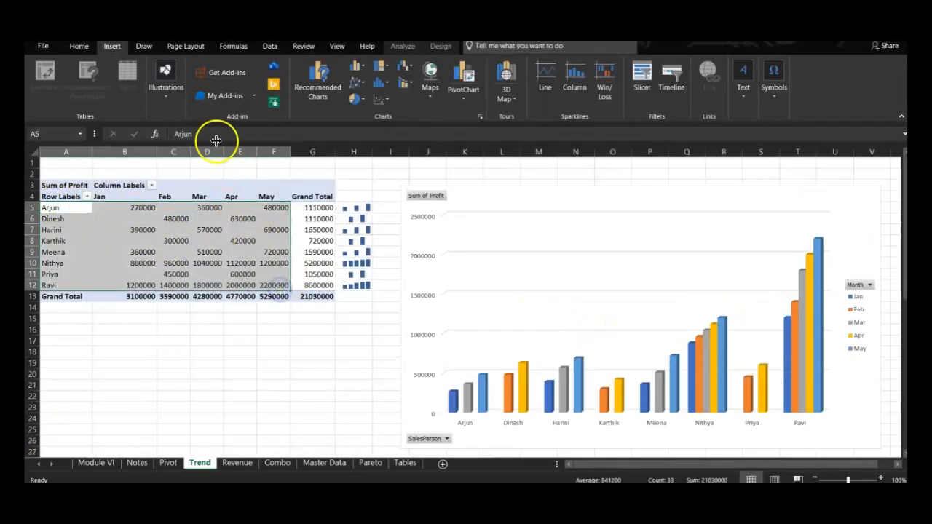
click(539, 86)
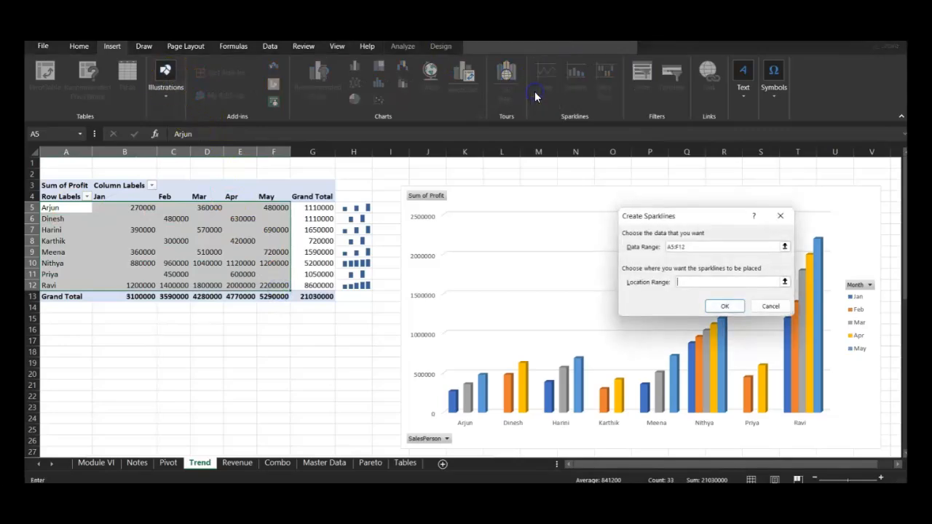
drag(388, 208, 381, 287)
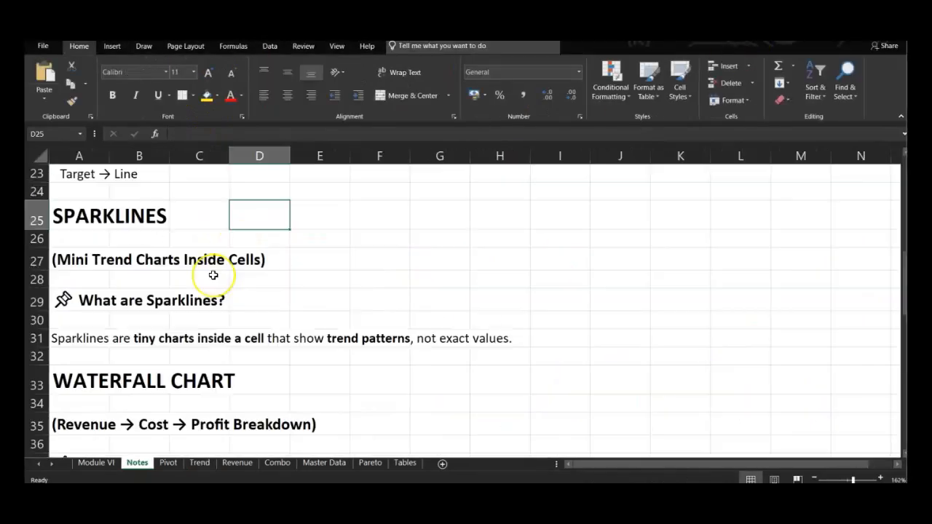
Read the waterfall chart notes and examine the Master Data table with its WaterFall-Unit Sold chart
scroll(213, 276, down, 3)
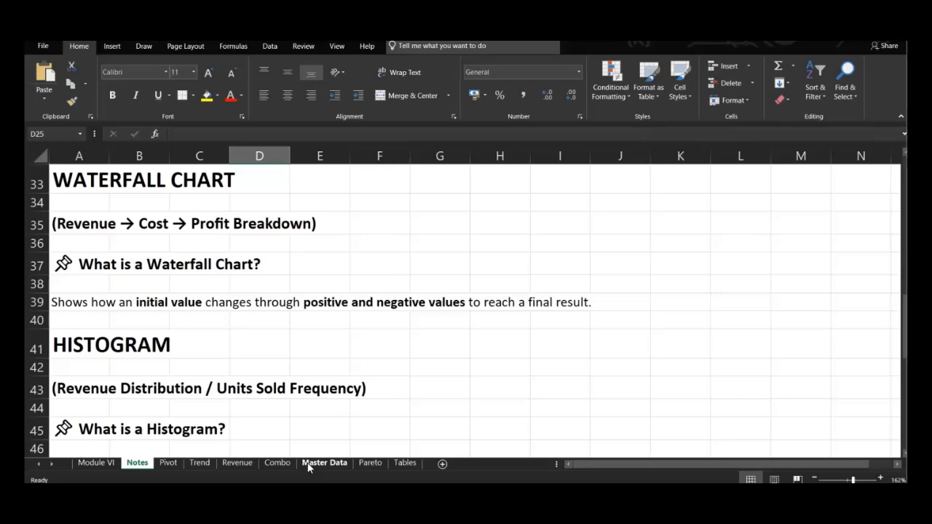
click(308, 465)
click(416, 310)
scroll(418, 315, up, 3)
scroll(416, 312, down, 1)
scroll(417, 312, up, 3)
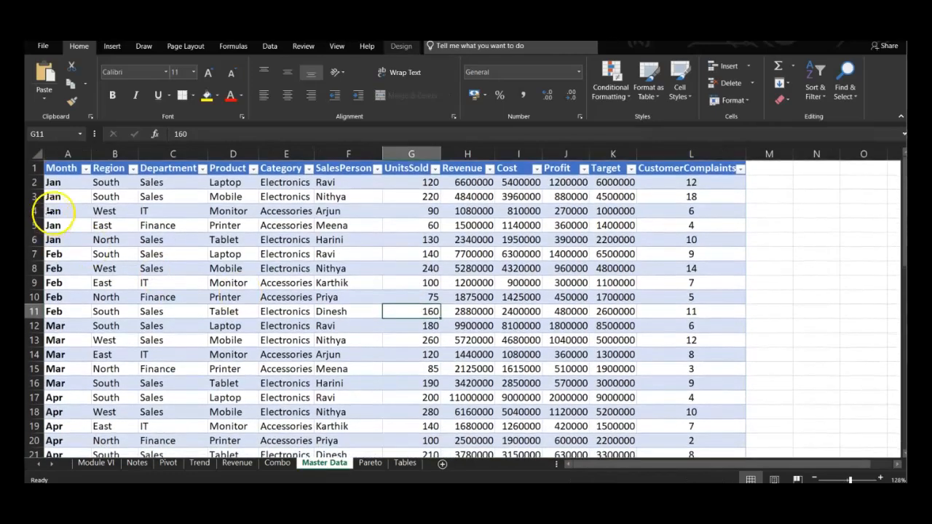
scroll(419, 359, down, 10)
scroll(419, 361, up, 2)
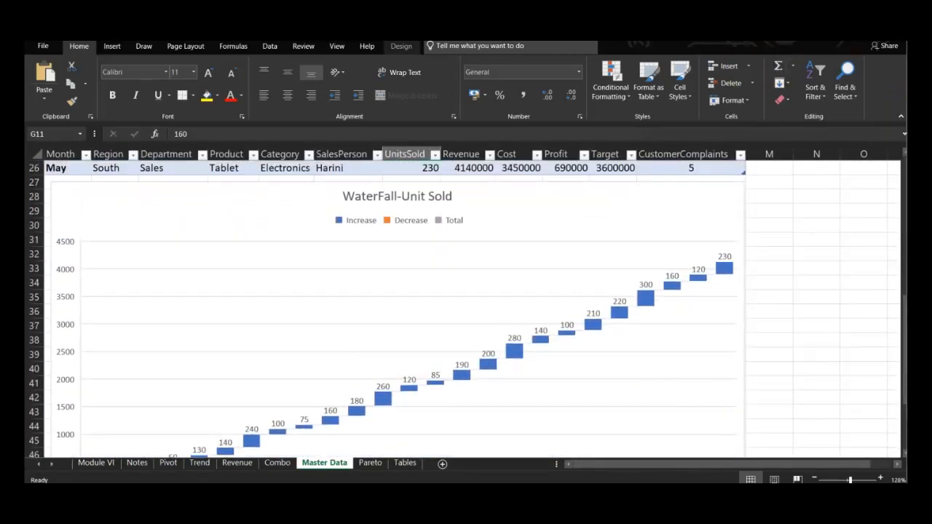
Preview a Waterfall chart of the UnitsSold data on the Master Data sheet without inserting it, and collapse the ribbon
click(102, 48)
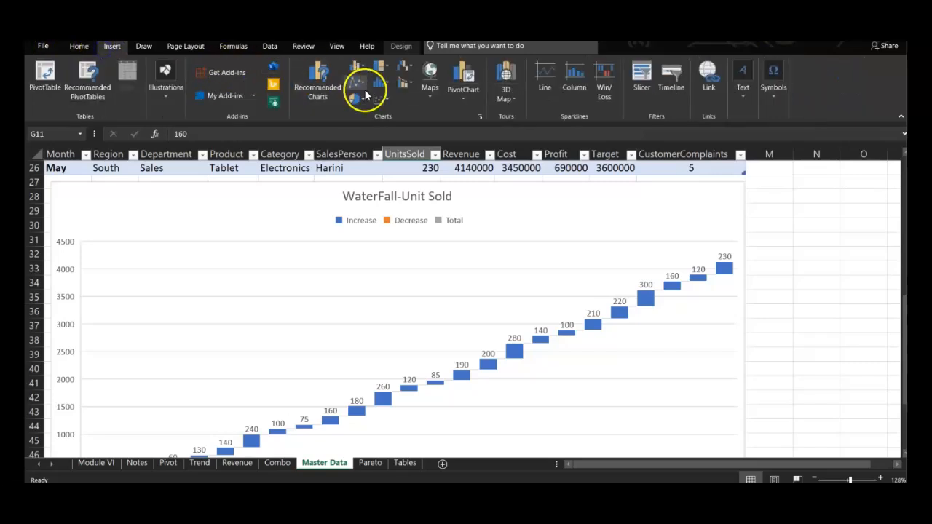
click(401, 87)
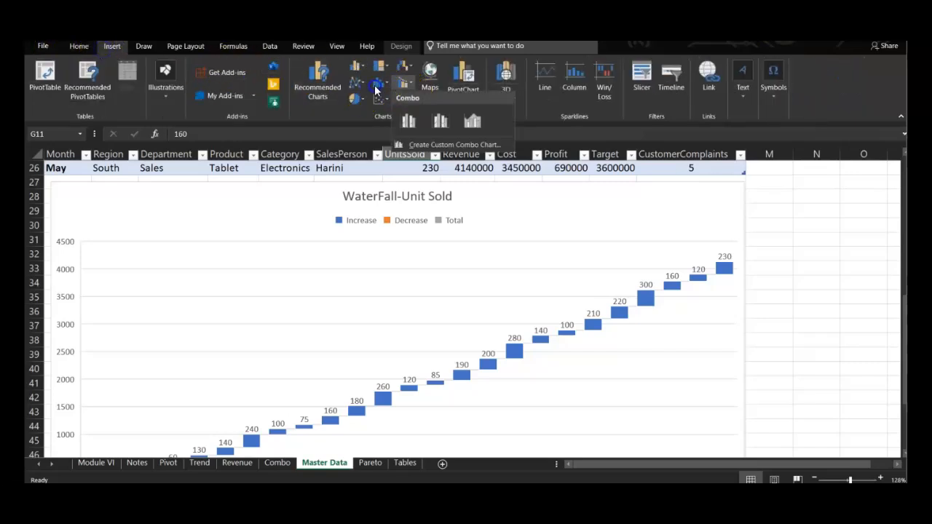
click(408, 70)
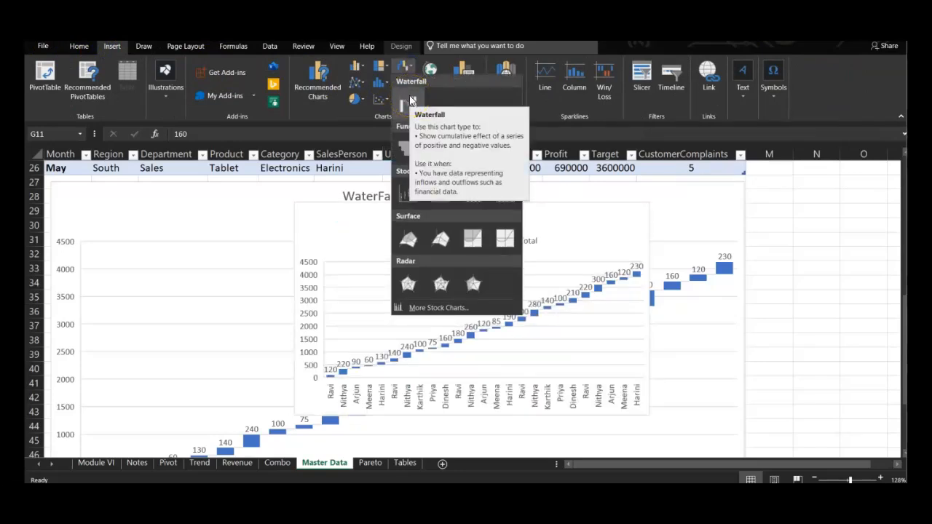
key(Escape)
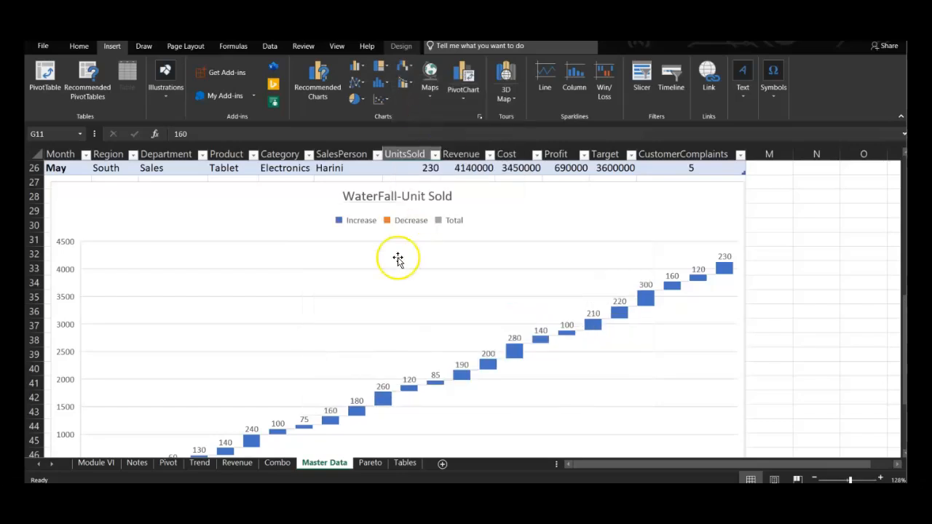
click(901, 116)
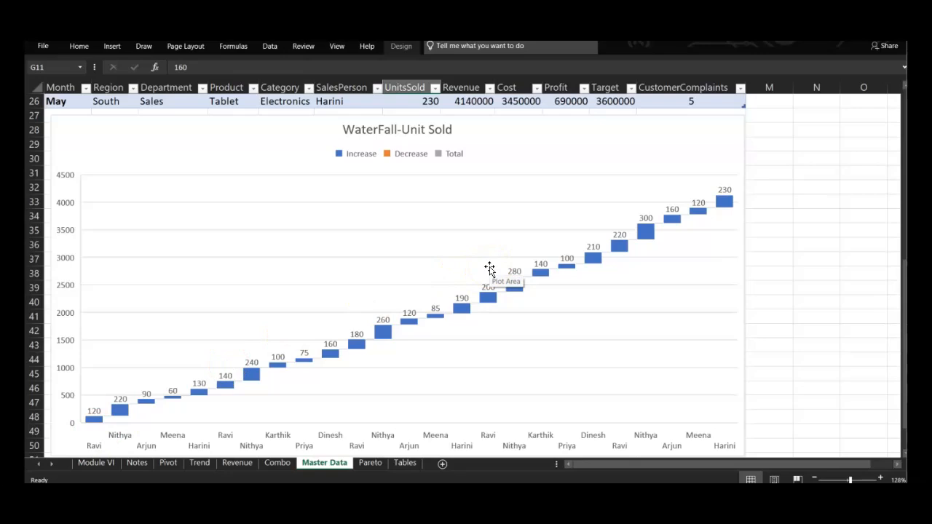
Read the histogram notes on the Notes sheet and examine the histogram on the Revenue sheet
click(137, 463)
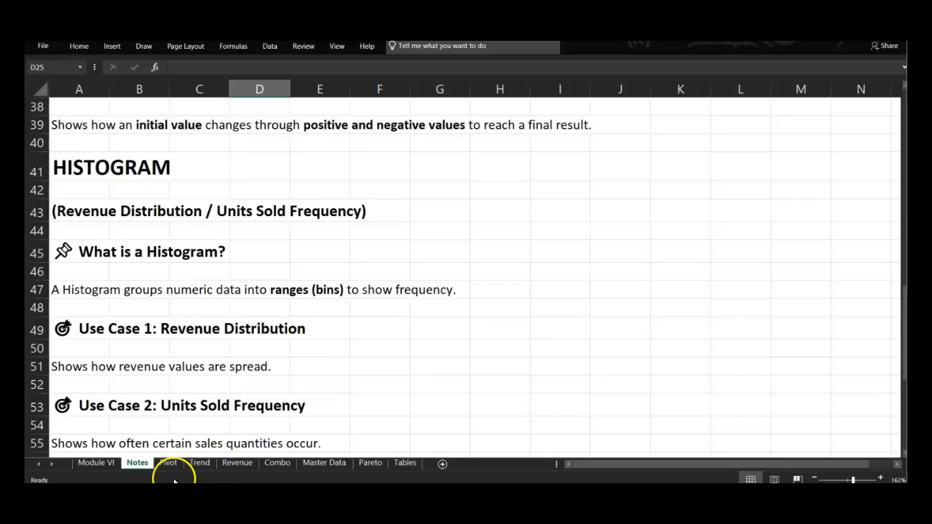
click(238, 463)
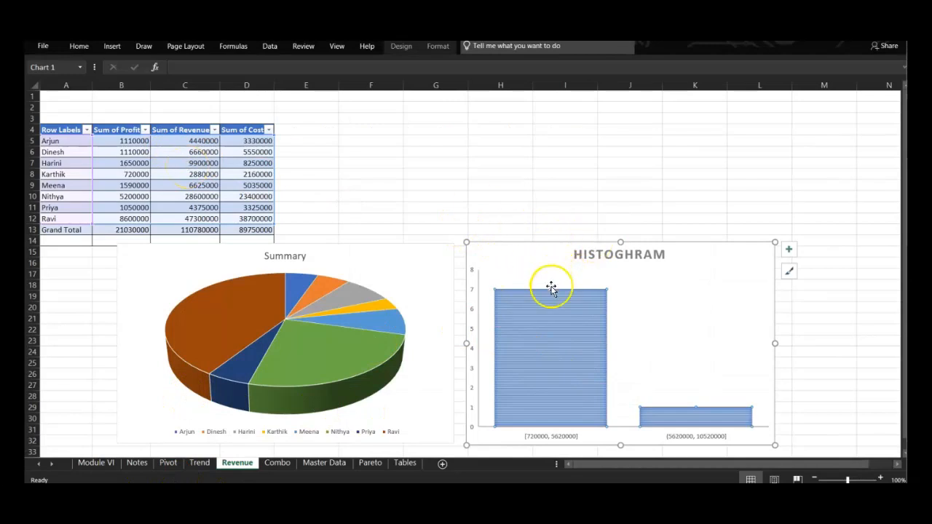
mouse_move(558, 367)
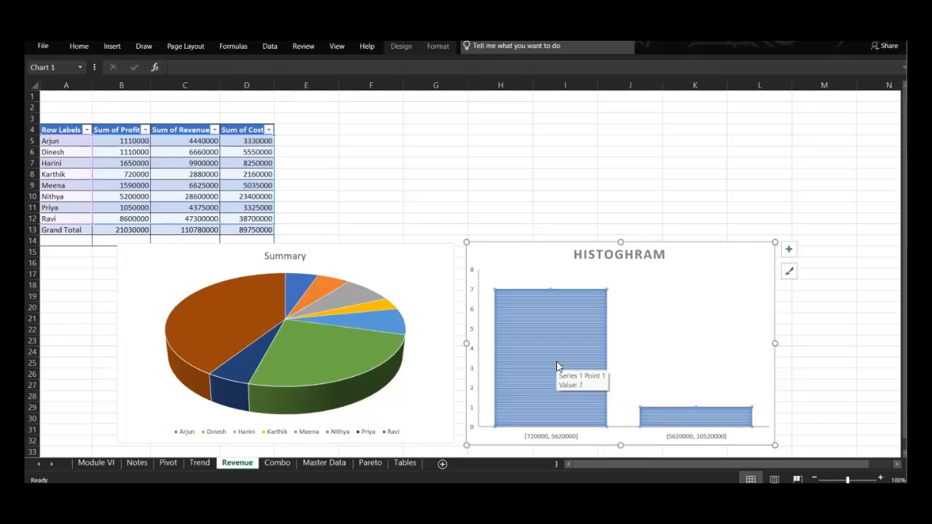
Read the Pareto chart notes on the 80/20 principle and compare them with the Customer Complaint chart on the Pareto sheet
click(140, 464)
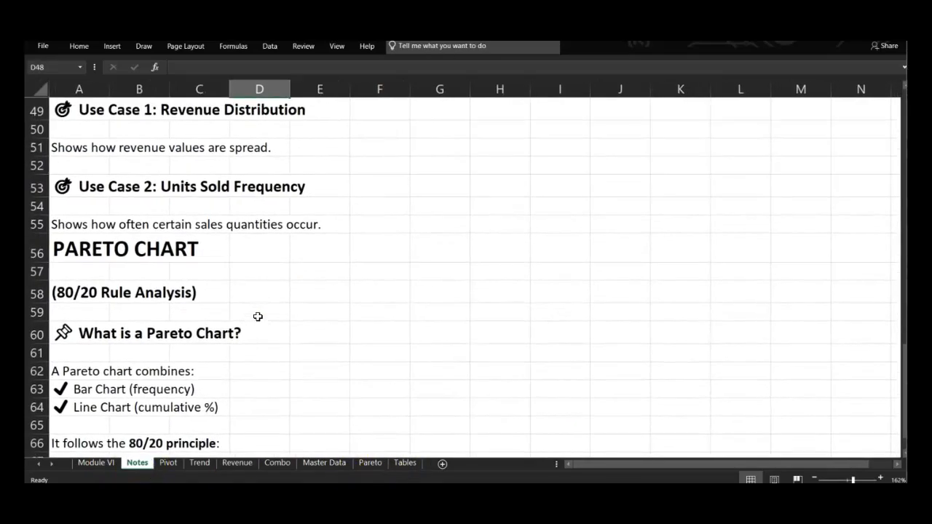
click(370, 463)
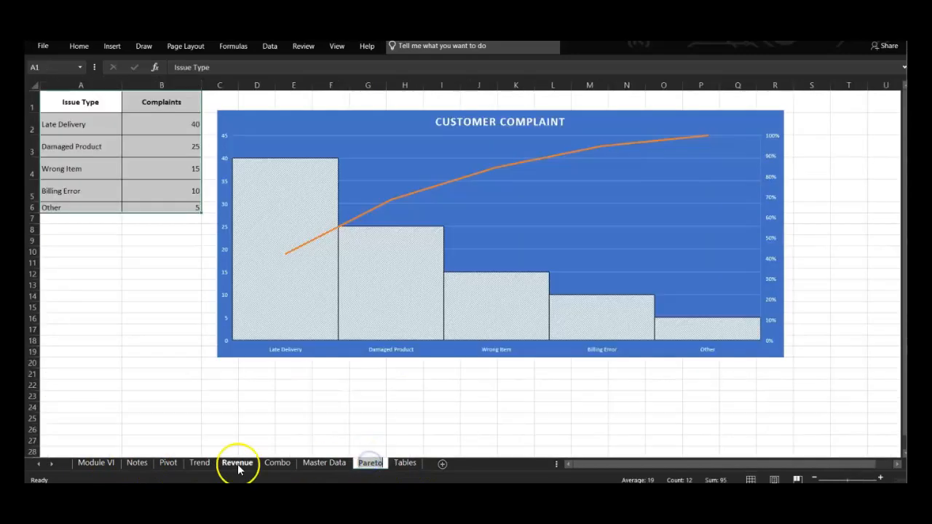
click(137, 464)
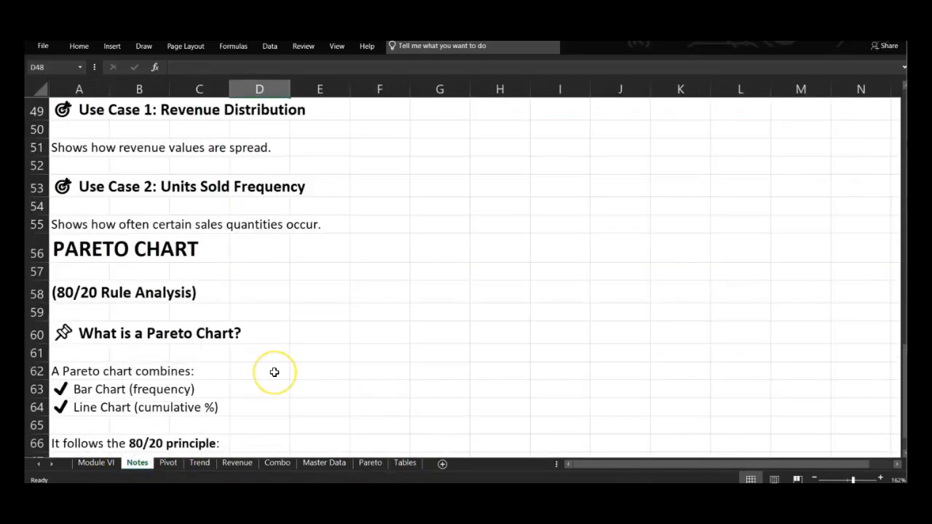
scroll(274, 372, down, 2)
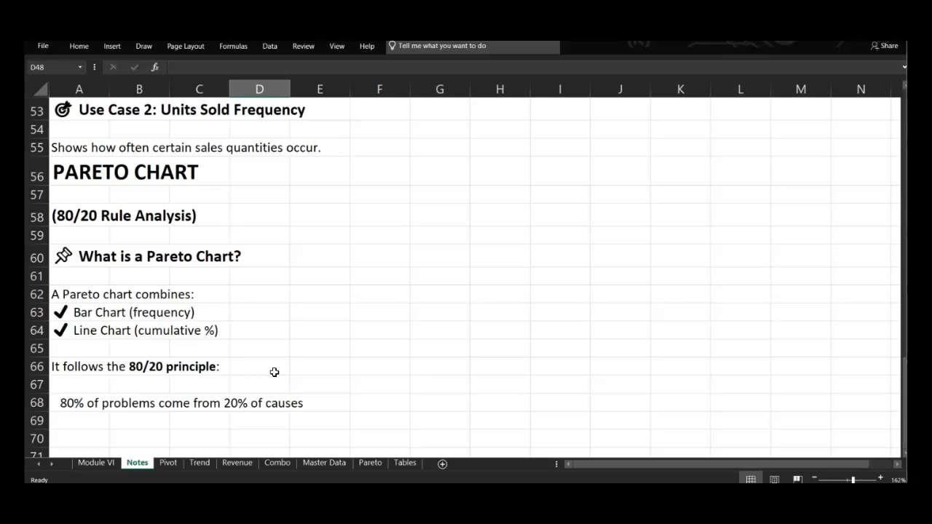
click(370, 464)
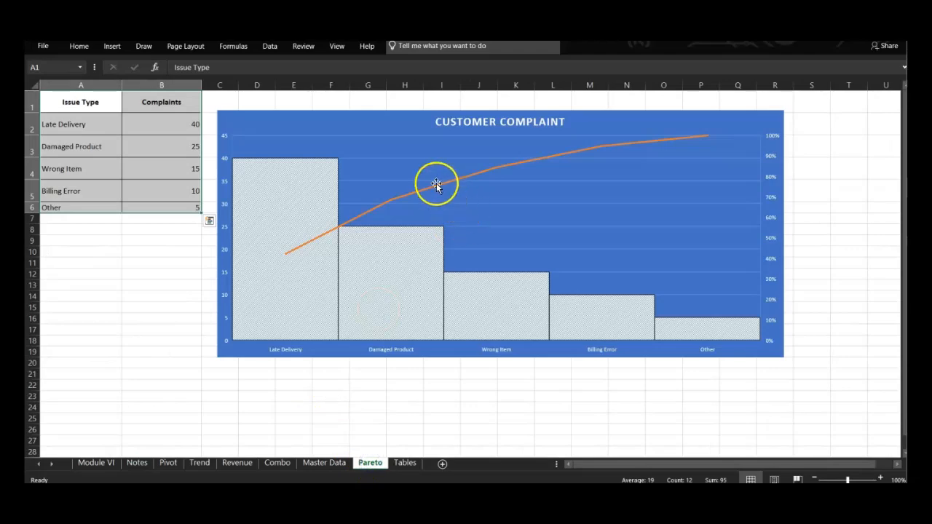
click(136, 463)
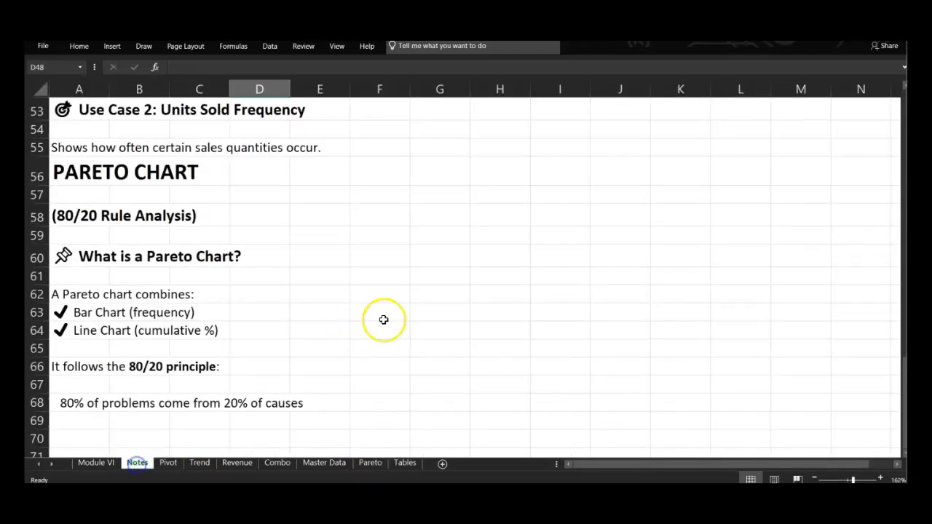
click(364, 469)
scroll(443, 273, up, 1)
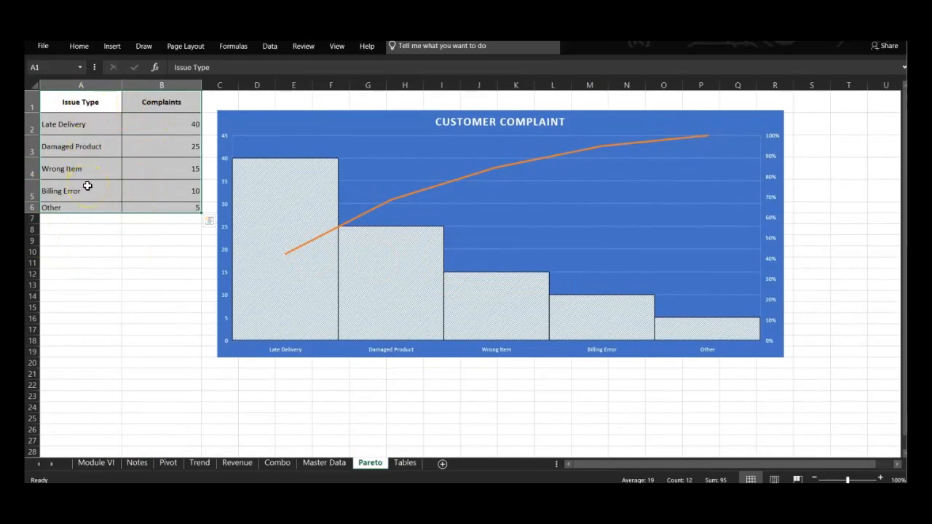
Inspect the Customer Complaint chart's columns and cumulative line, and look through the available chart types for a Pareto chart
click(291, 192)
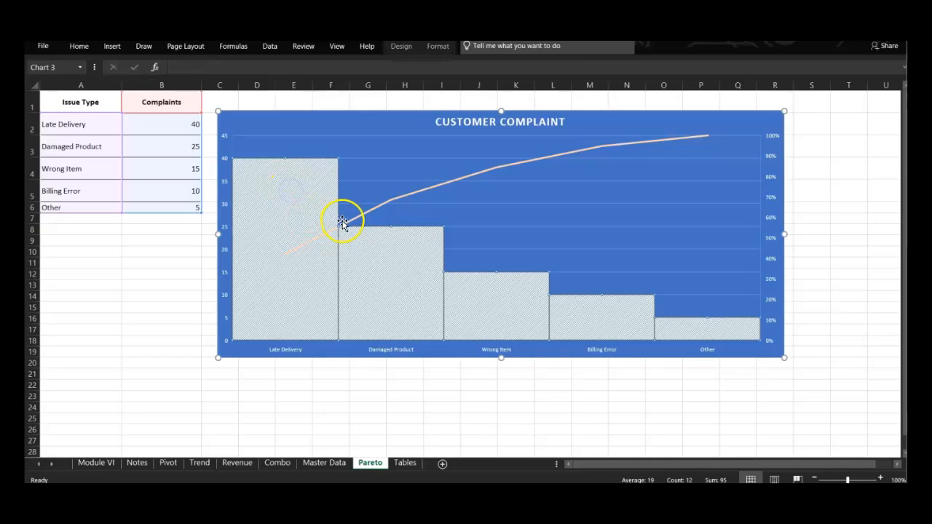
click(302, 249)
click(303, 246)
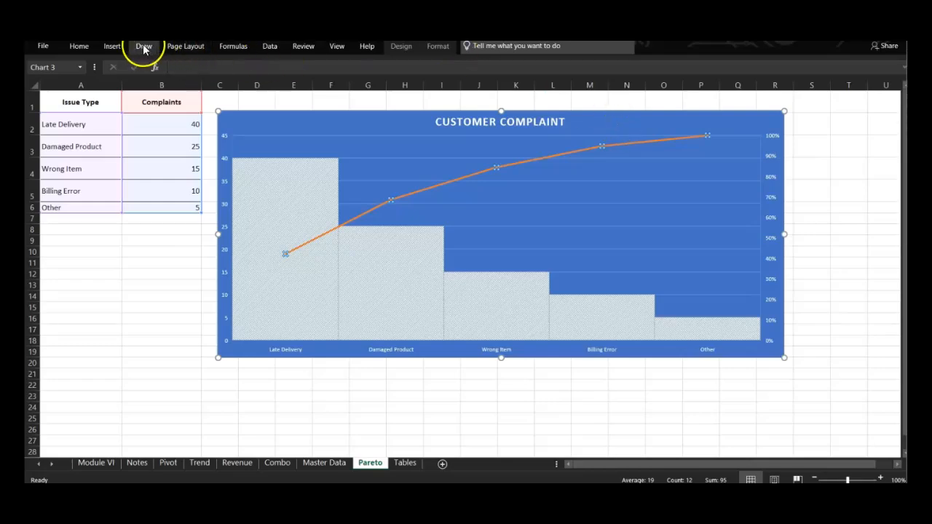
click(120, 46)
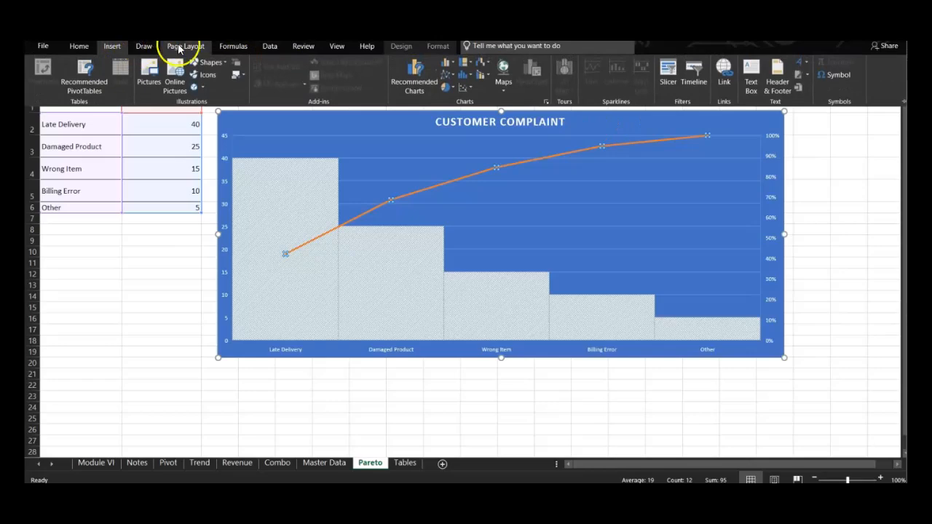
click(481, 76)
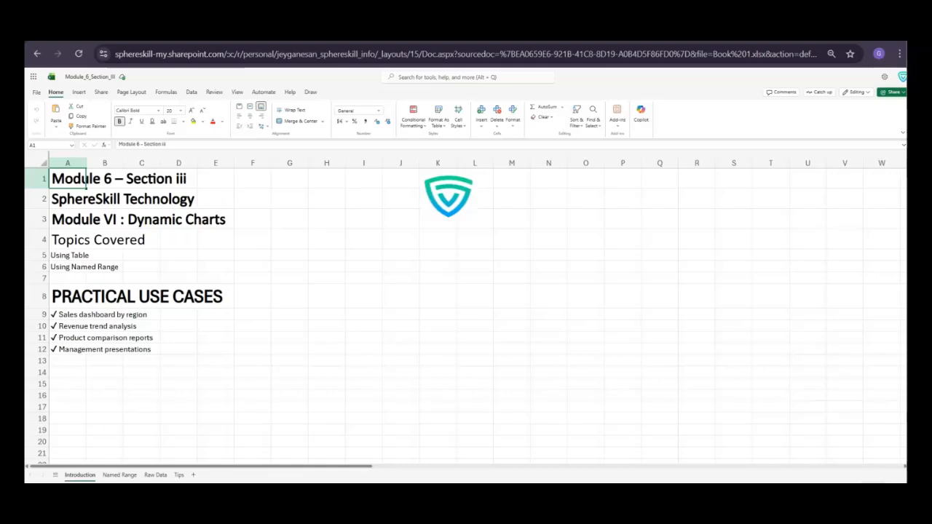
Examine the Raw Data sheet's sales table and the dynamic chart based on it in the Module_6_Section_iii workbook
click(155, 475)
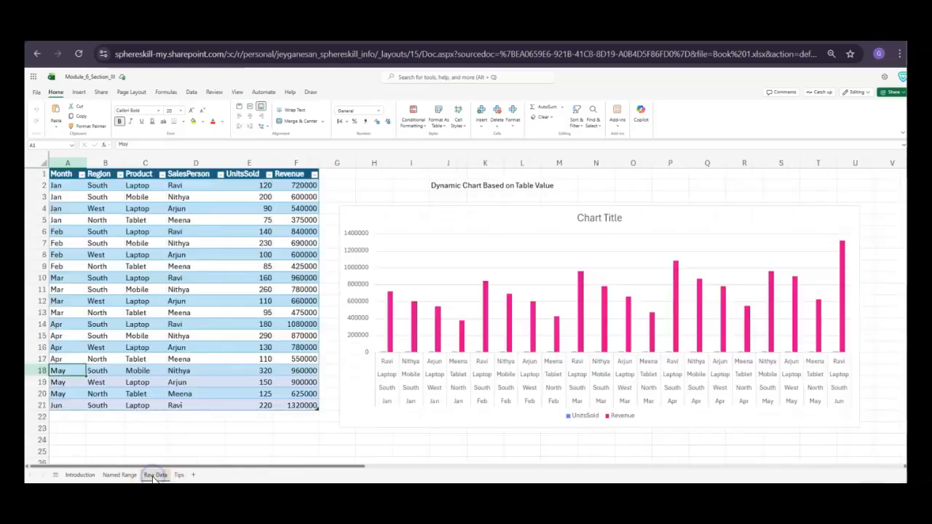
click(137, 198)
click(67, 177)
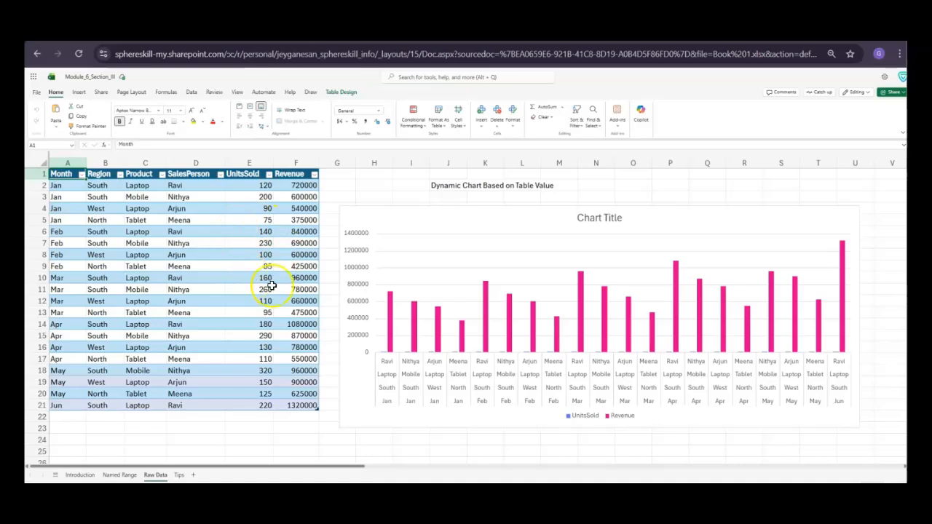
click(407, 213)
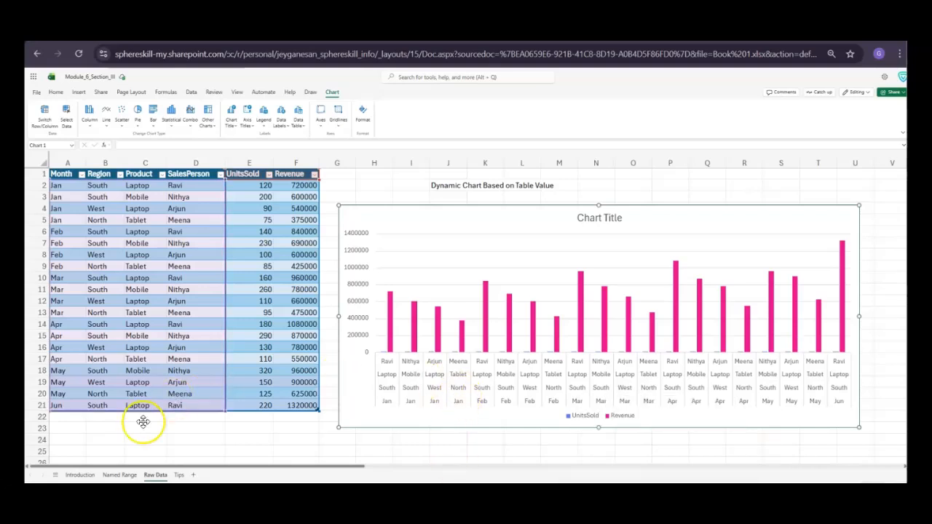
On the Named Range sheet, move the Revenue chart down to row 10 to uncover the monthly revenue data
click(120, 475)
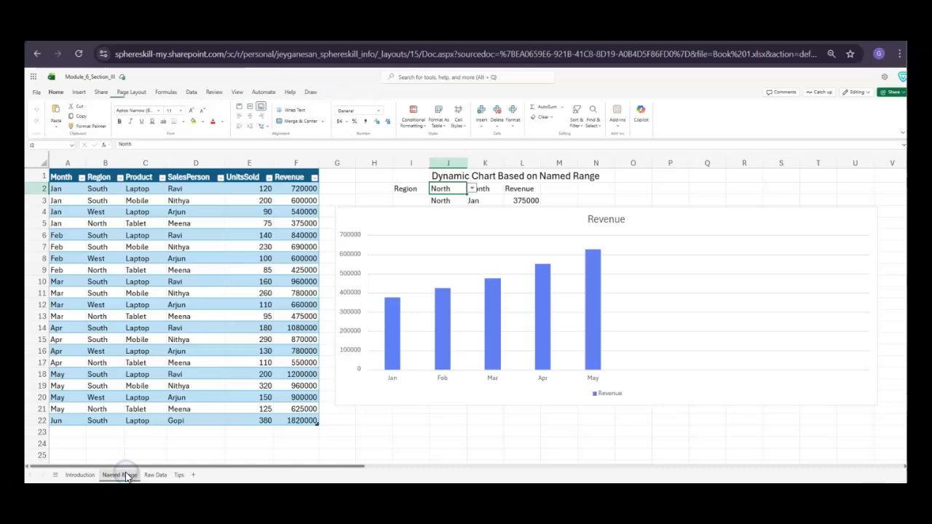
click(396, 308)
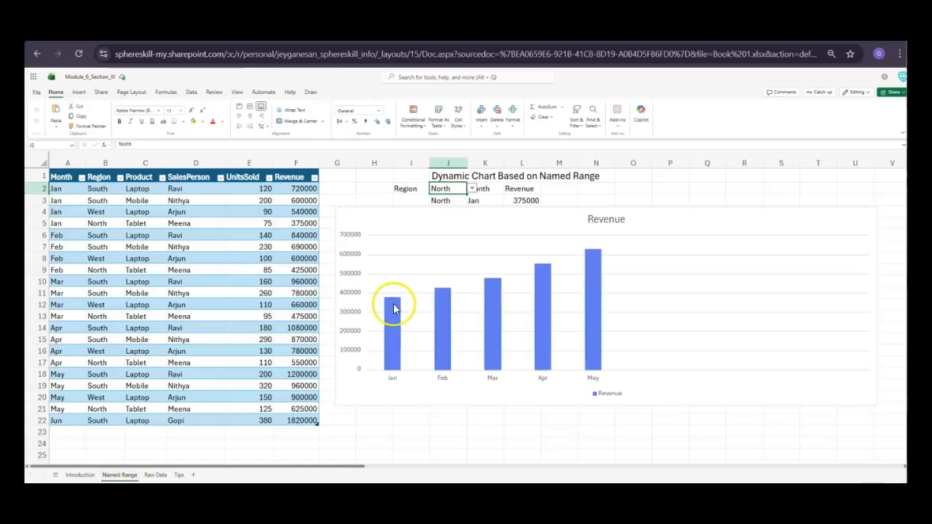
drag(385, 211, 384, 283)
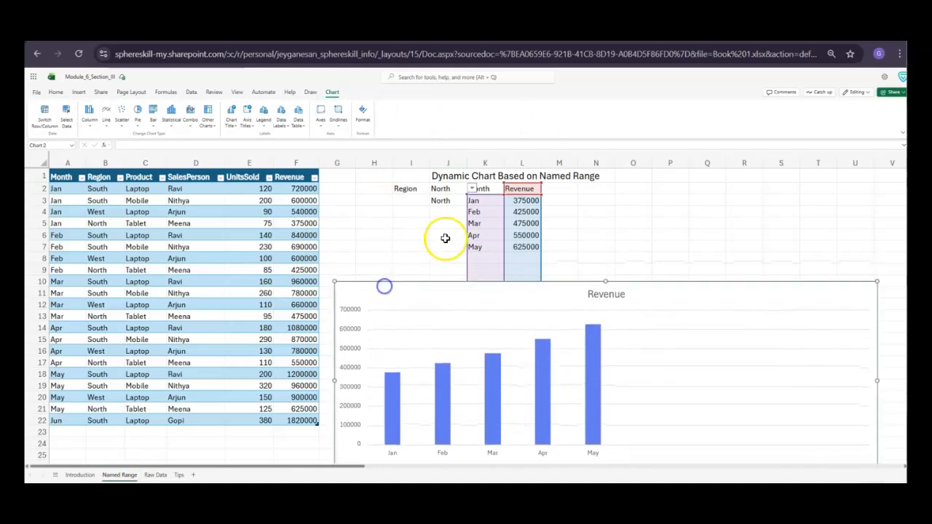
Set the region selection in J2 to South for the named-range Revenue chart
click(473, 189)
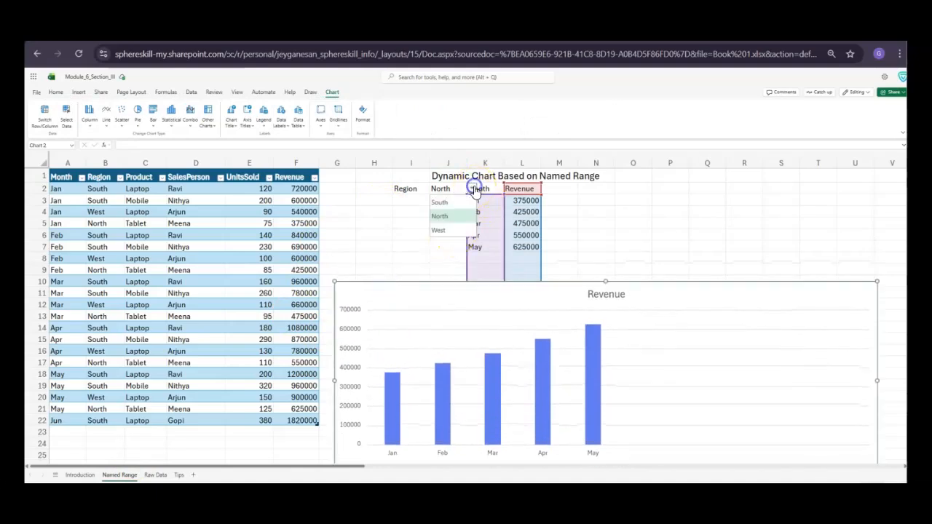
click(446, 213)
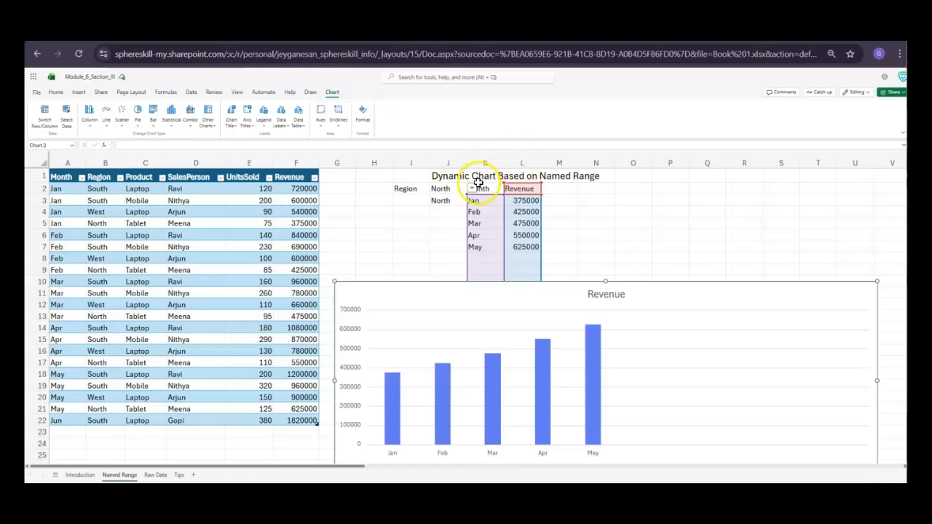
click(472, 188)
click(446, 204)
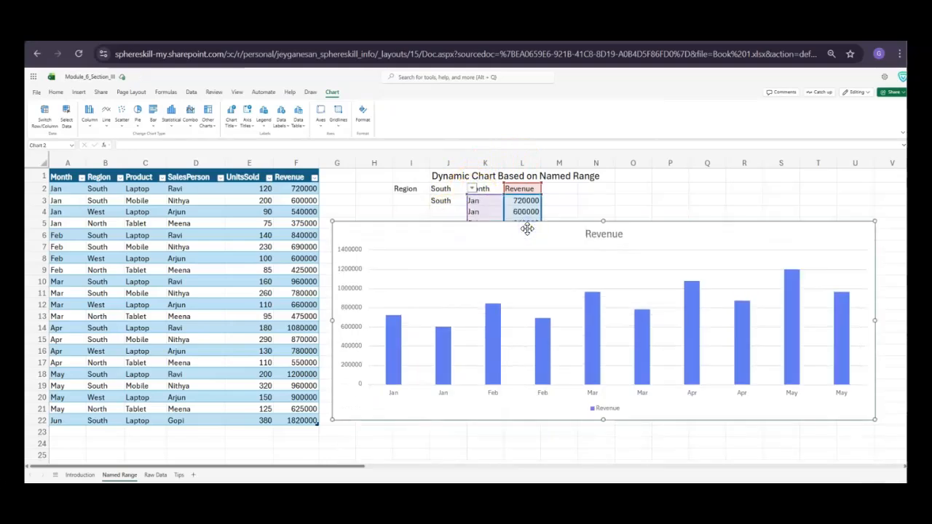
Review the Tips sheet, the DASHBOARD workbook's Raw_Data table, and the pivot tables and slicers on PivotCharts_Live
click(178, 474)
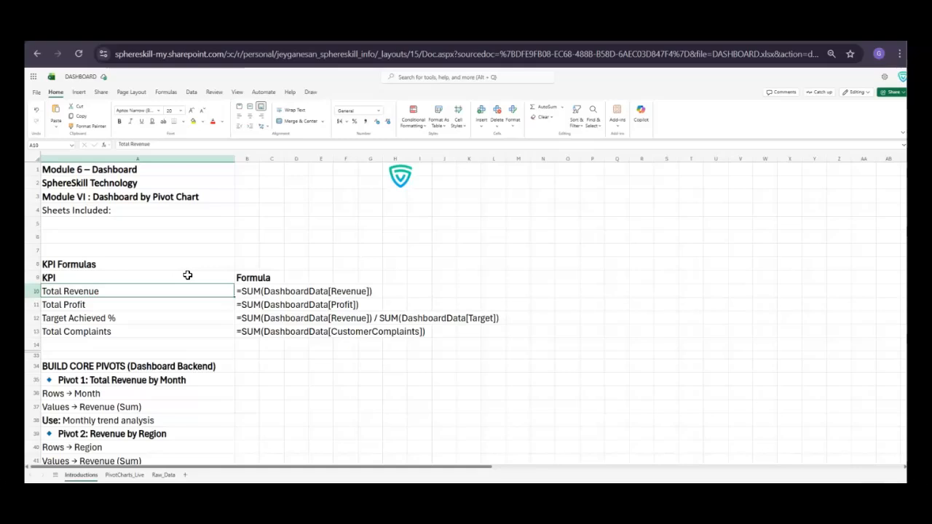
click(164, 475)
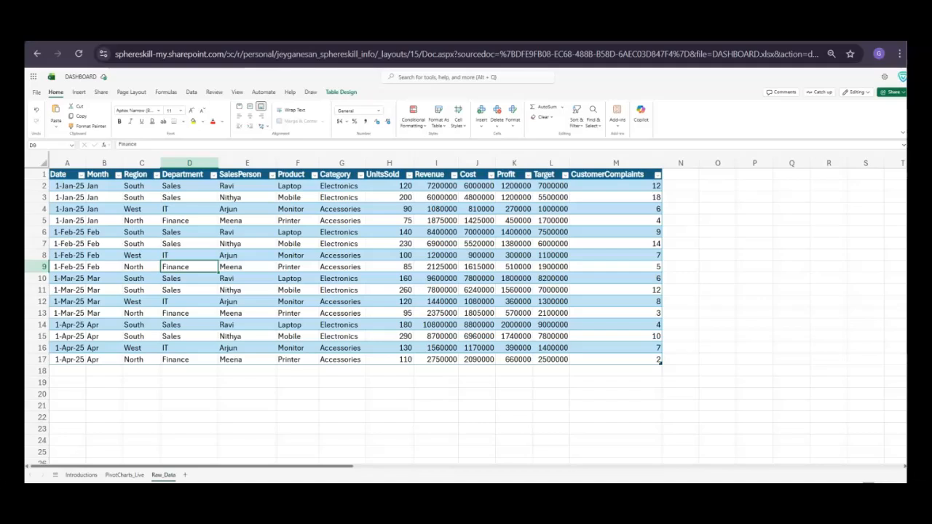
click(125, 474)
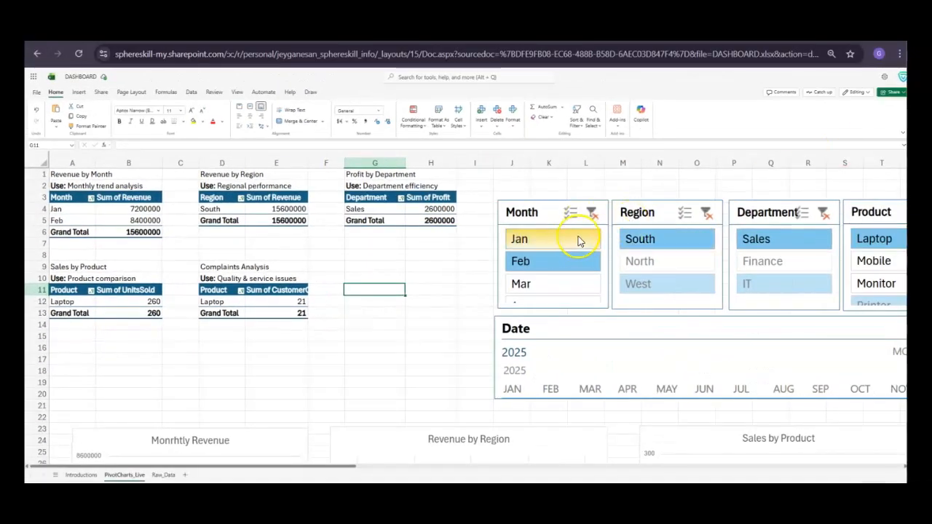
scroll(579, 242, right, 4)
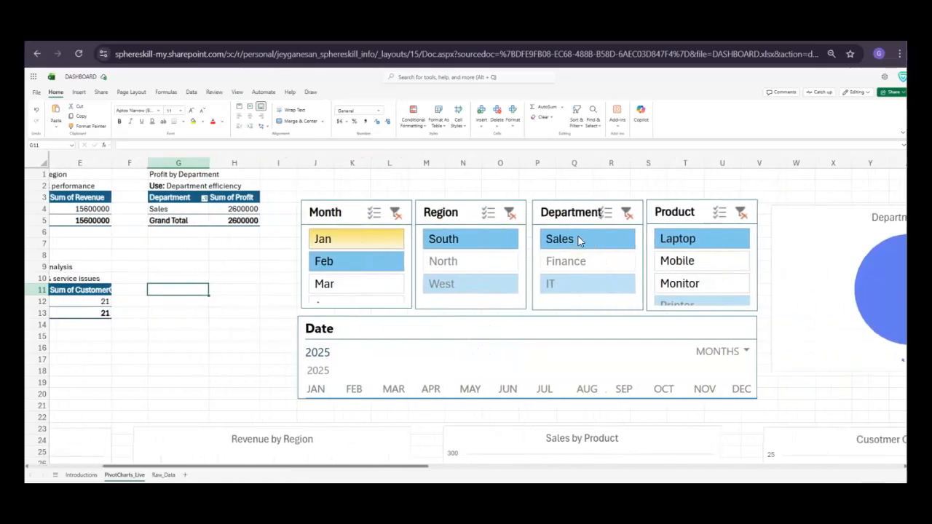
Check which fields can be added as slicers for the Profit by Department pivot table, without inserting any
click(77, 92)
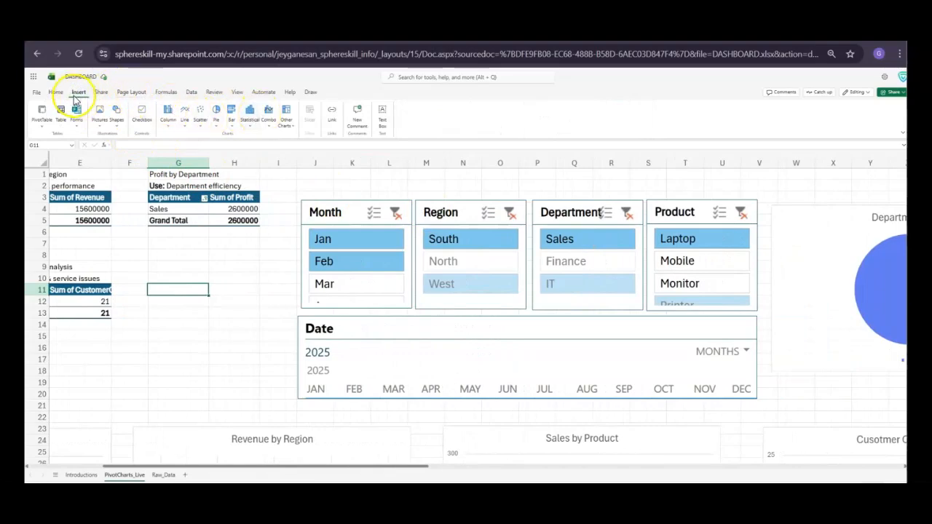
drag(171, 197, 223, 223)
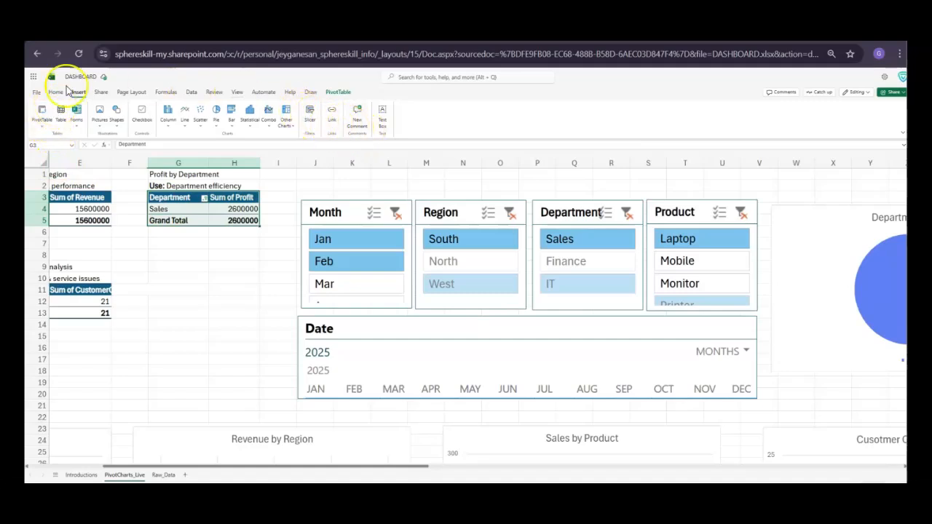
click(55, 93)
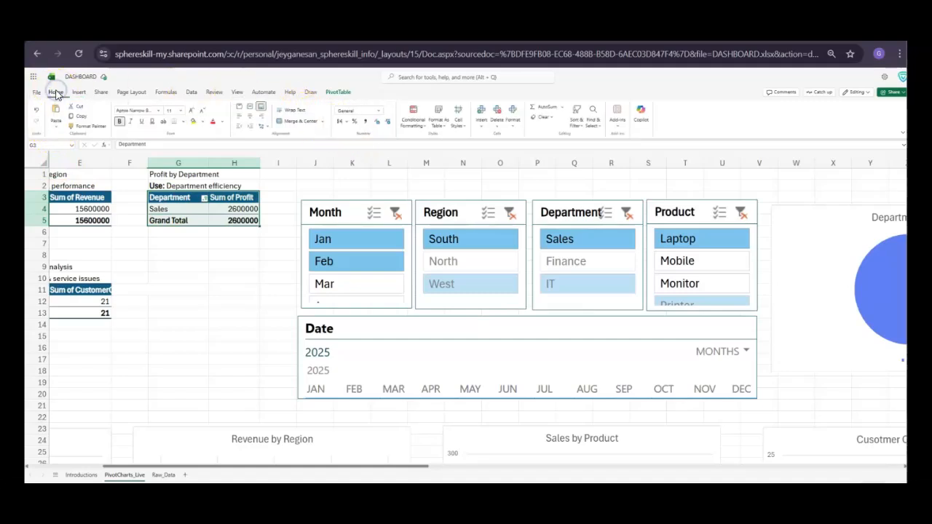
click(337, 93)
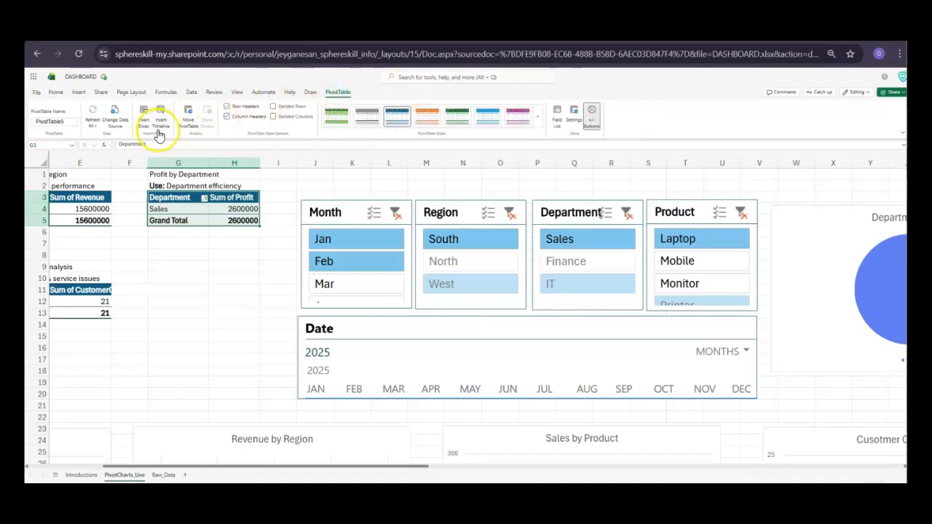
click(79, 93)
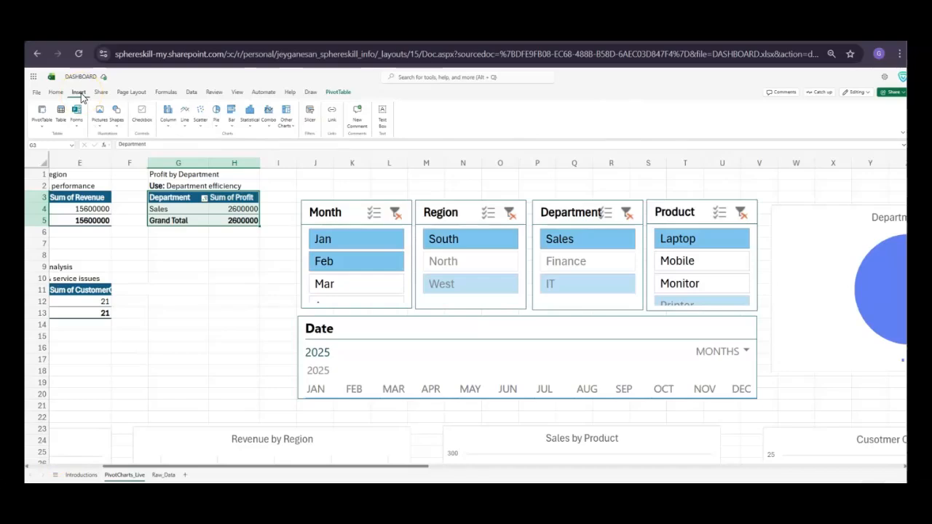
click(309, 127)
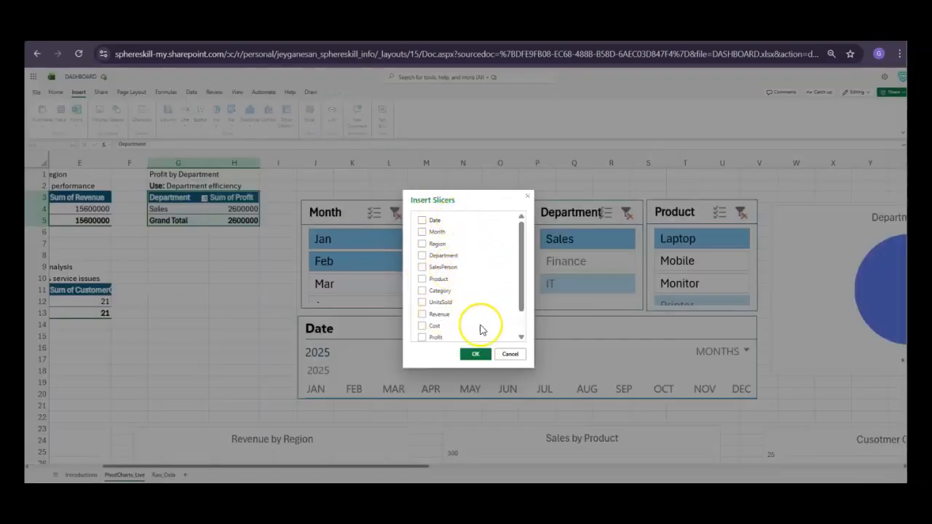
click(511, 355)
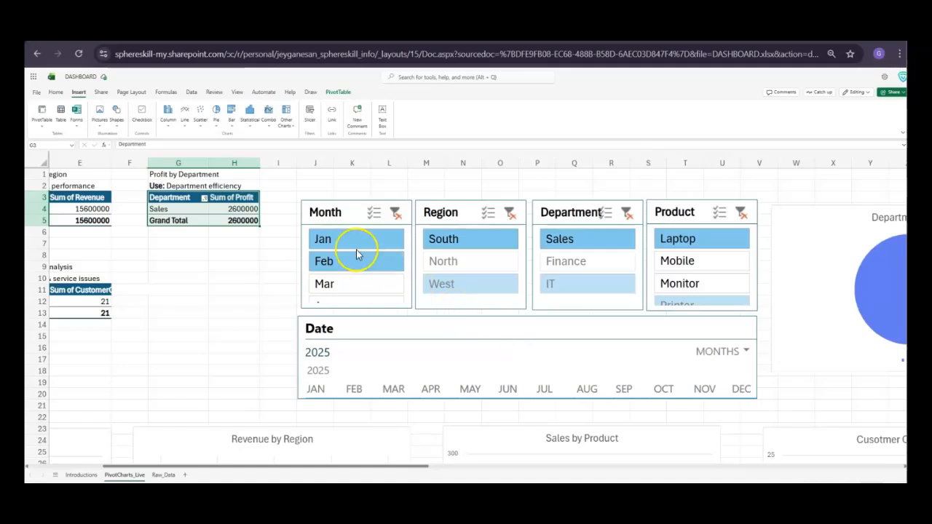
Review the Month slicer's settings, including the pivot tables it is connected to
click(346, 217)
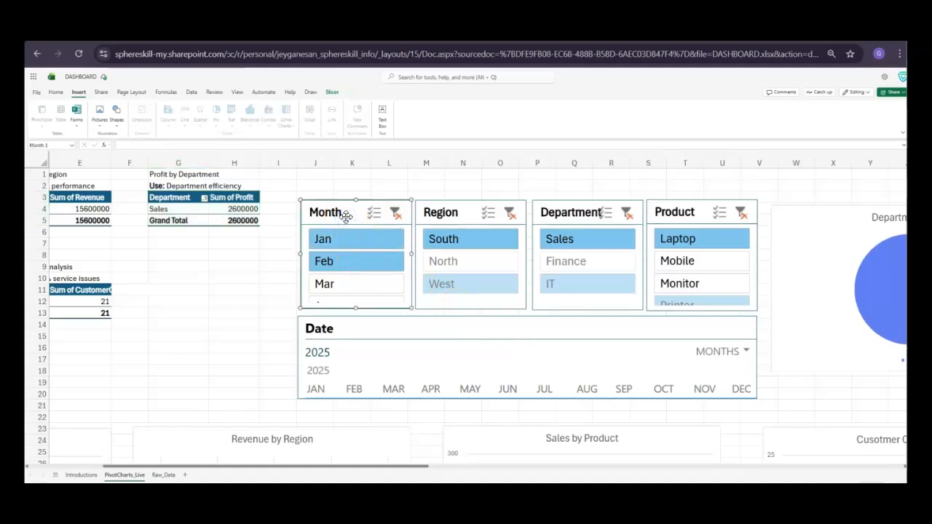
right_click(344, 215)
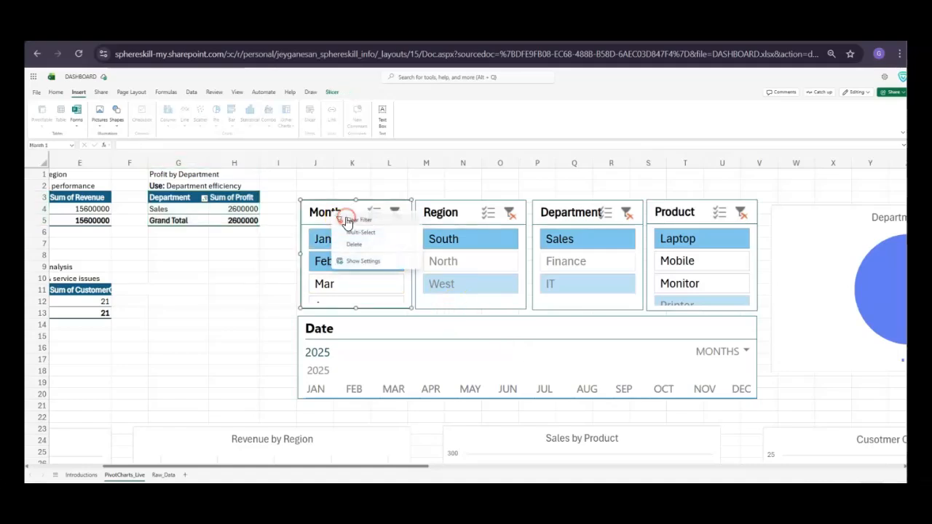
click(363, 262)
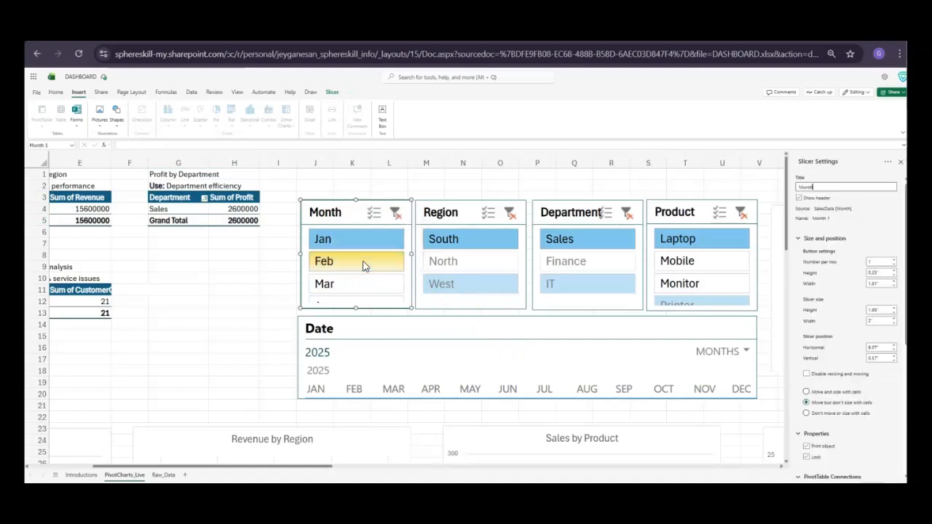
scroll(831, 397, down, 4)
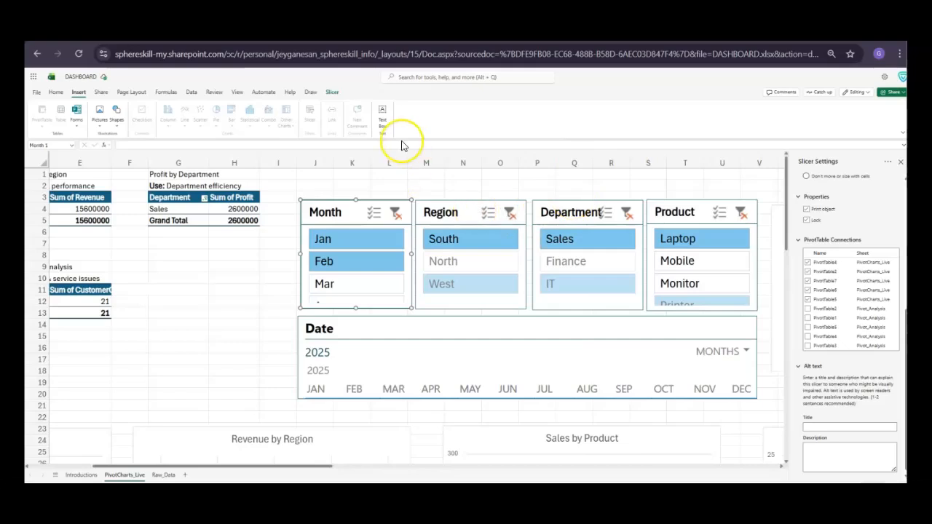
Close the slicer settings and enable multi-select on the Month, Region, Department and Product slicers
click(375, 217)
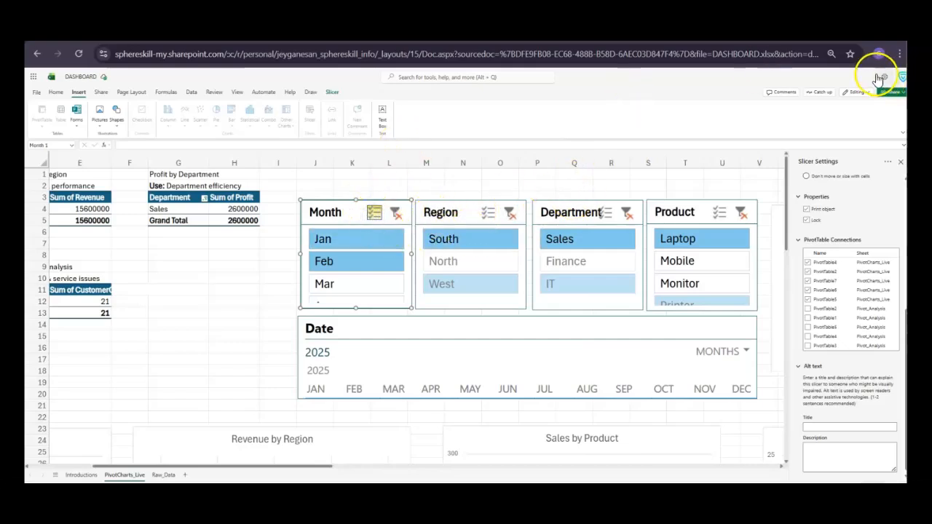
click(901, 162)
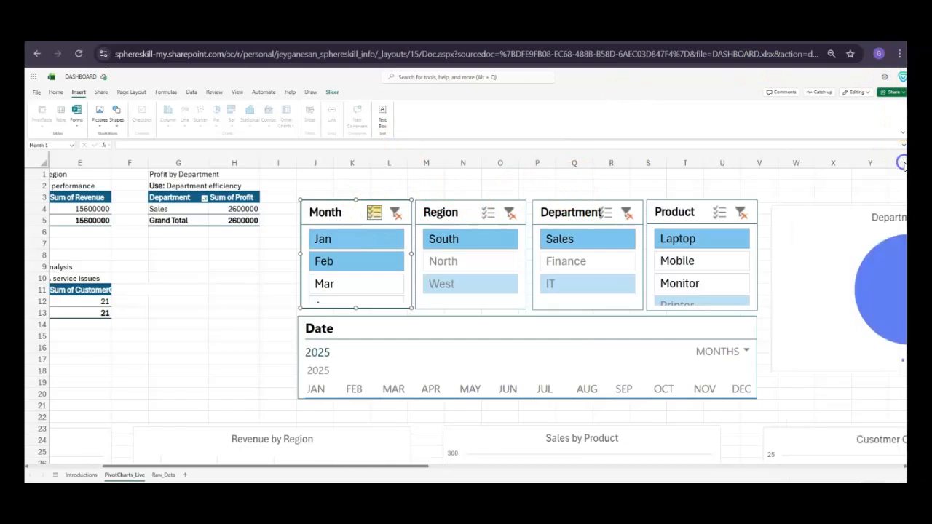
click(373, 215)
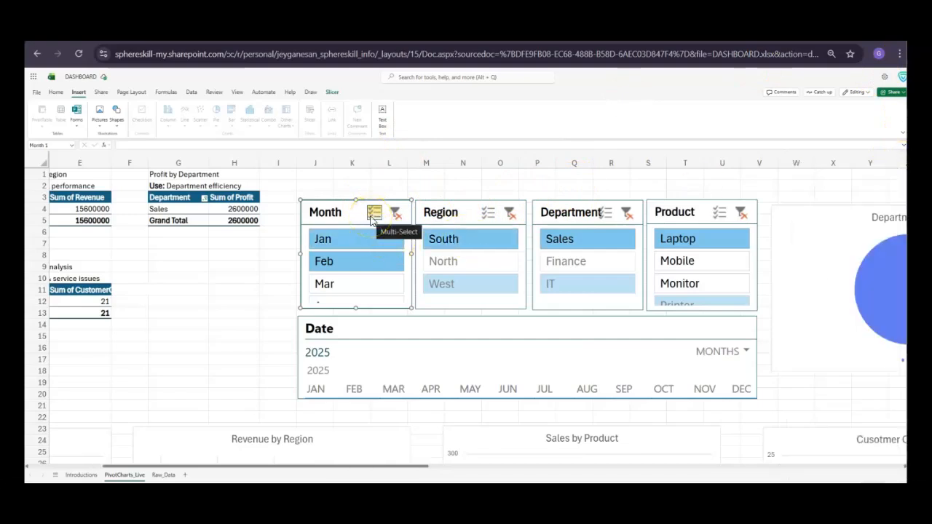
click(487, 213)
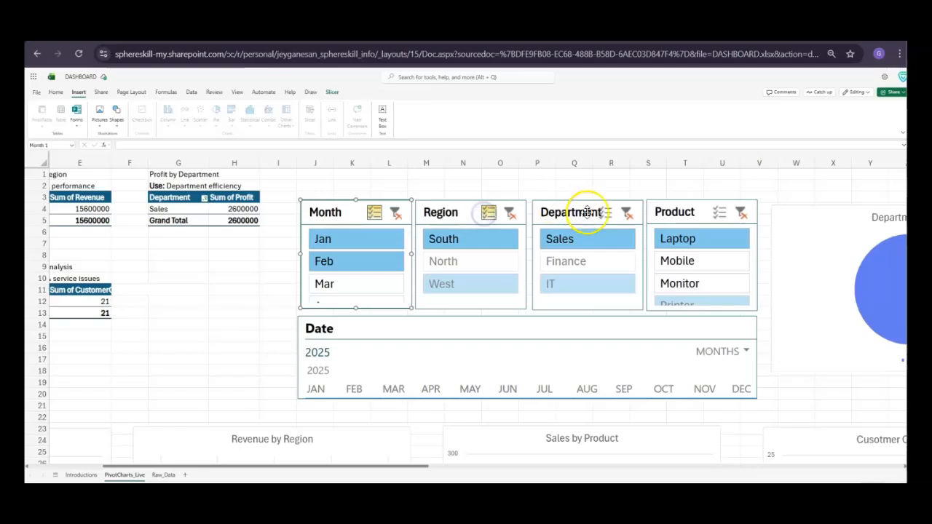
click(610, 212)
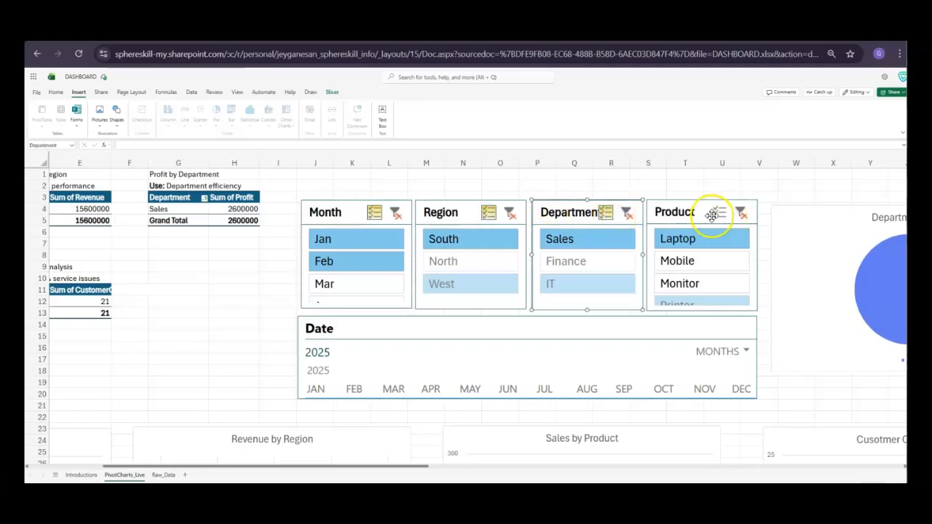
click(717, 214)
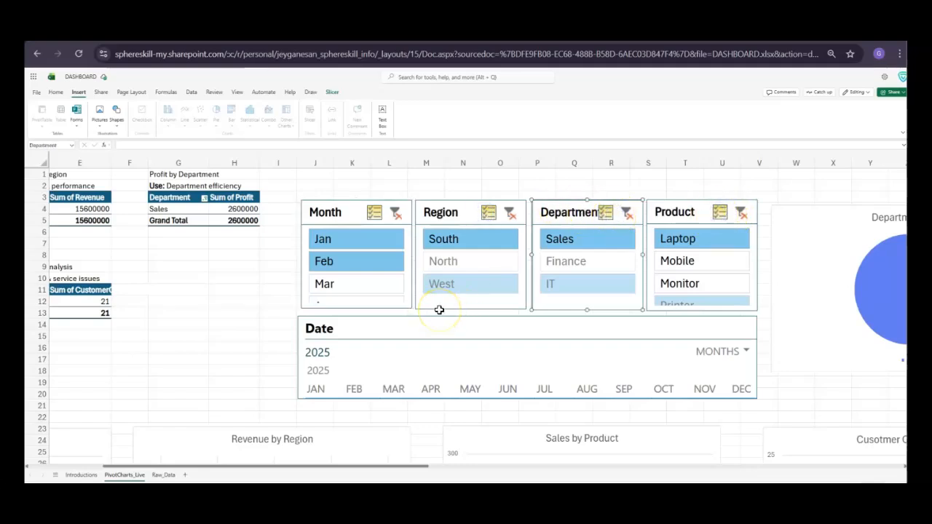
Clear the filters on the Month, Region, Department and Product slicers so all dashboard data is included
scroll(435, 356, down, 5)
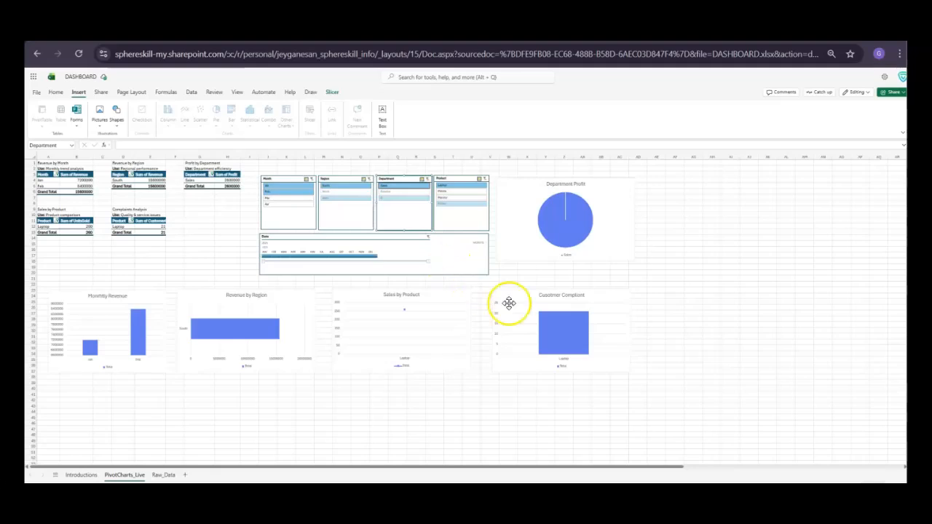
click(300, 192)
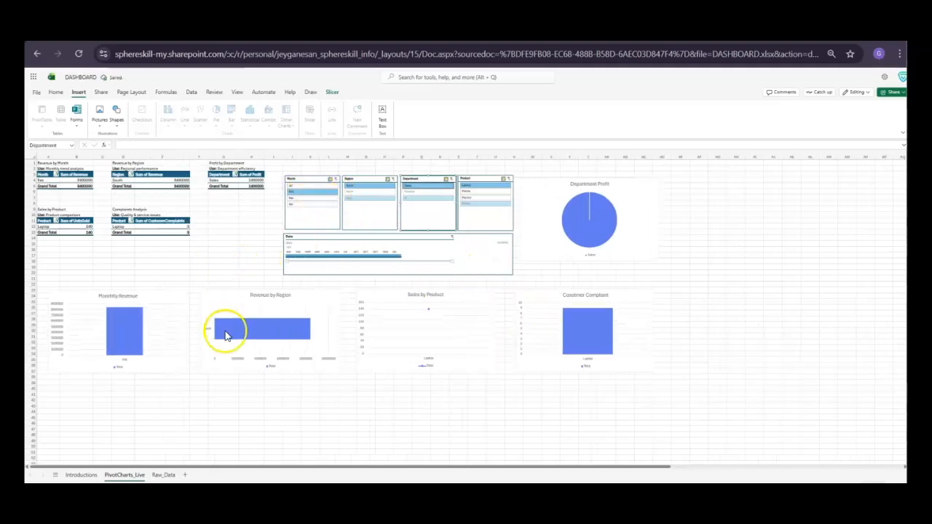
click(335, 180)
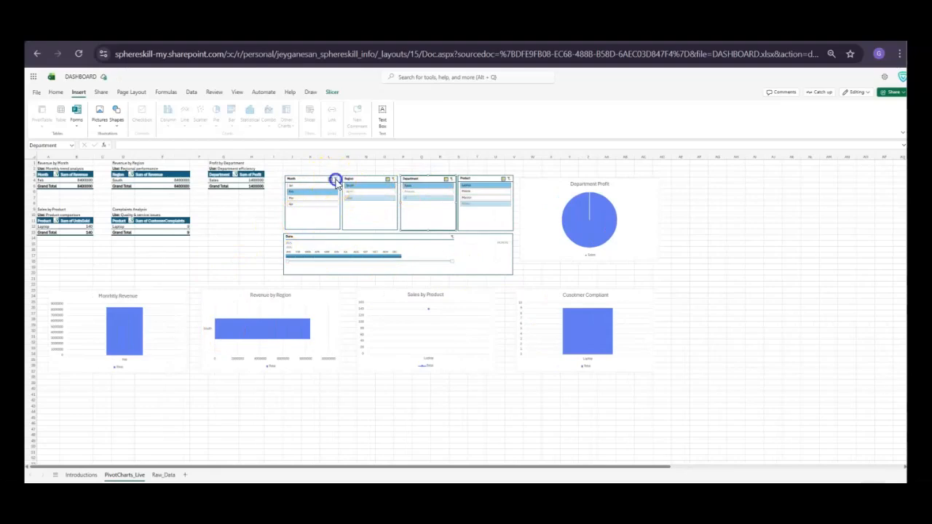
click(393, 180)
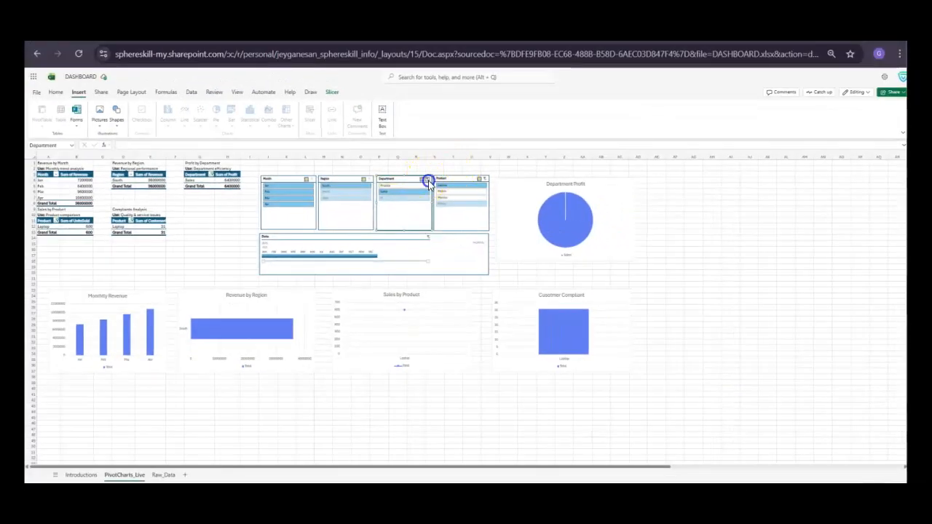
click(425, 179)
click(484, 180)
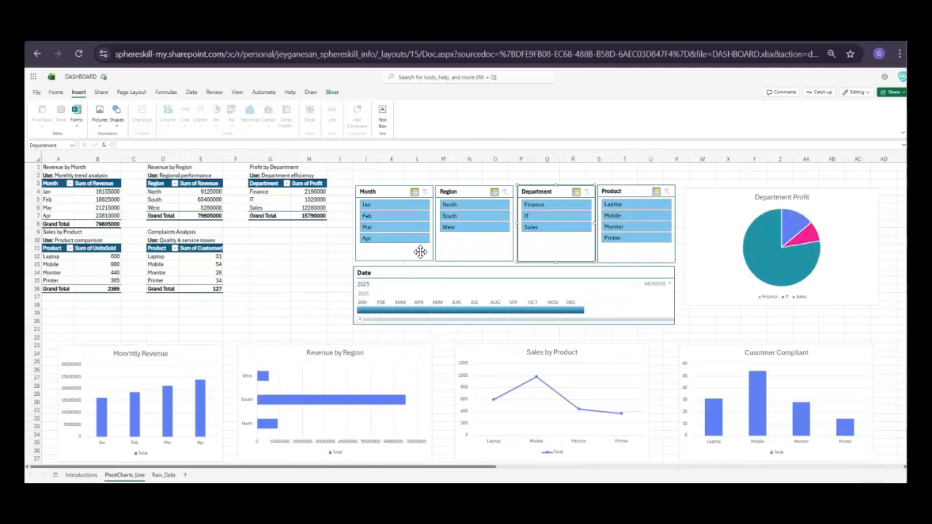
Exclude Jan with the Month slicer and North with the Region slicer
click(398, 209)
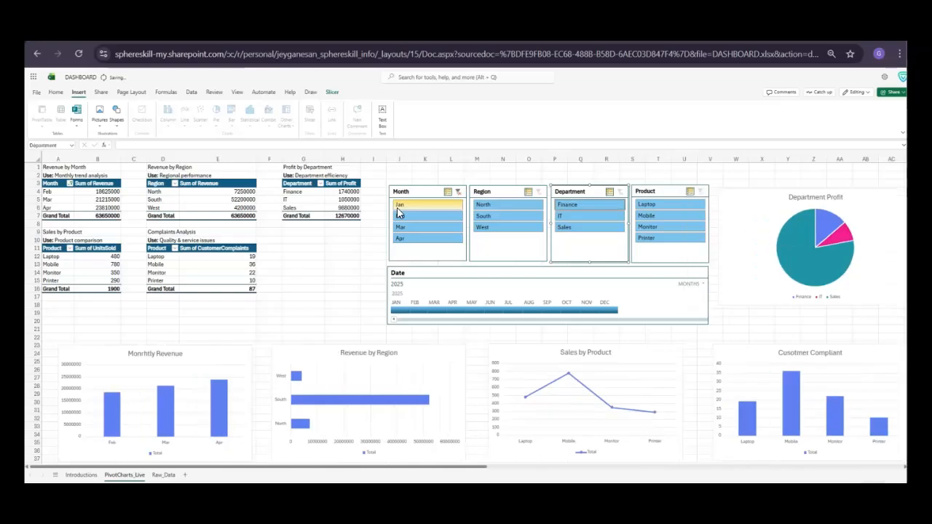
click(521, 206)
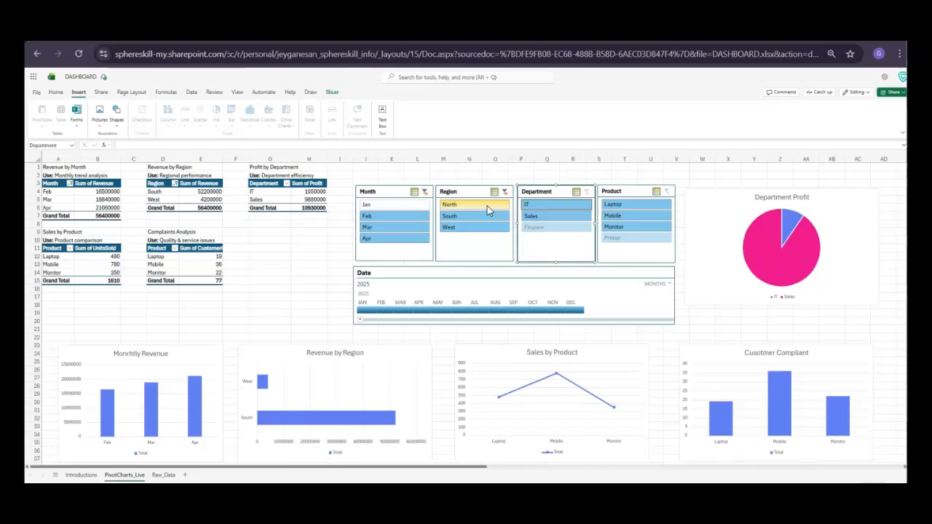
Deselect Mobile and Monitor in the Product slicer, leaving Laptop selected for the dashboard charts
click(633, 209)
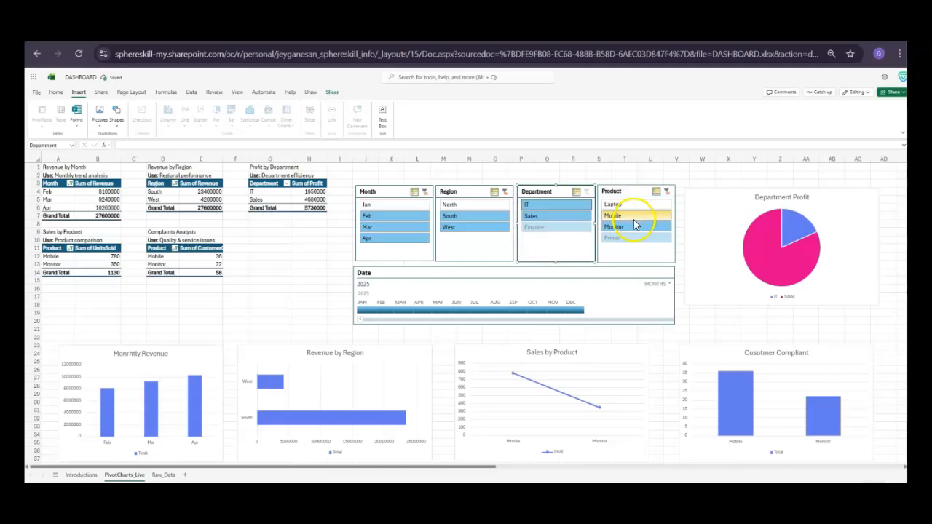
click(633, 218)
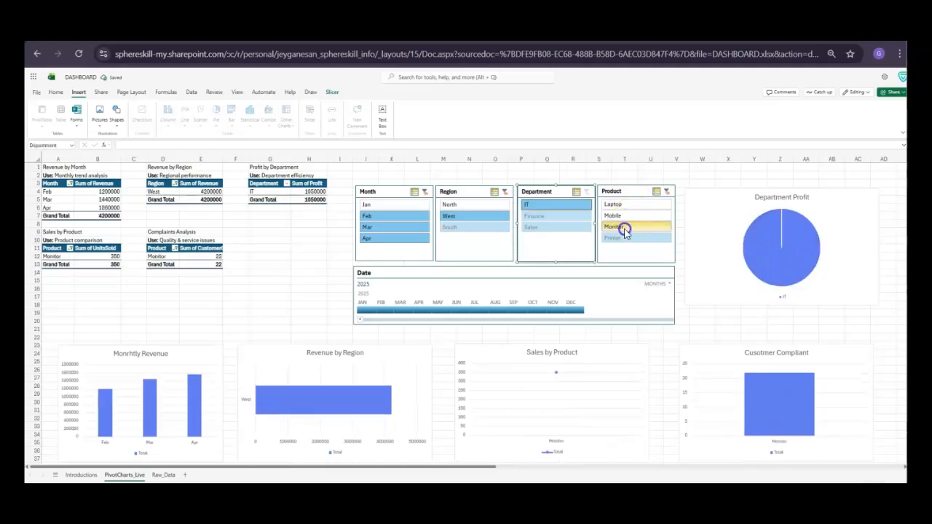
click(615, 207)
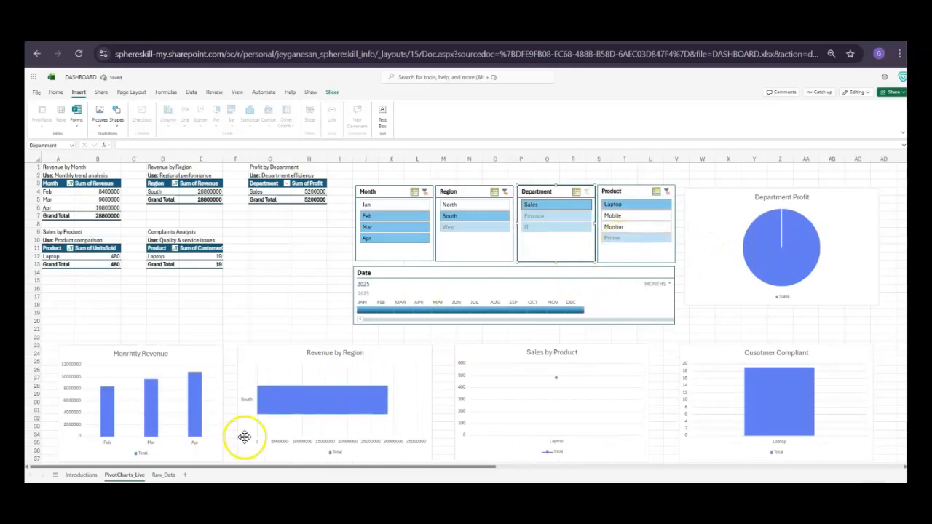
mouse_move(342, 400)
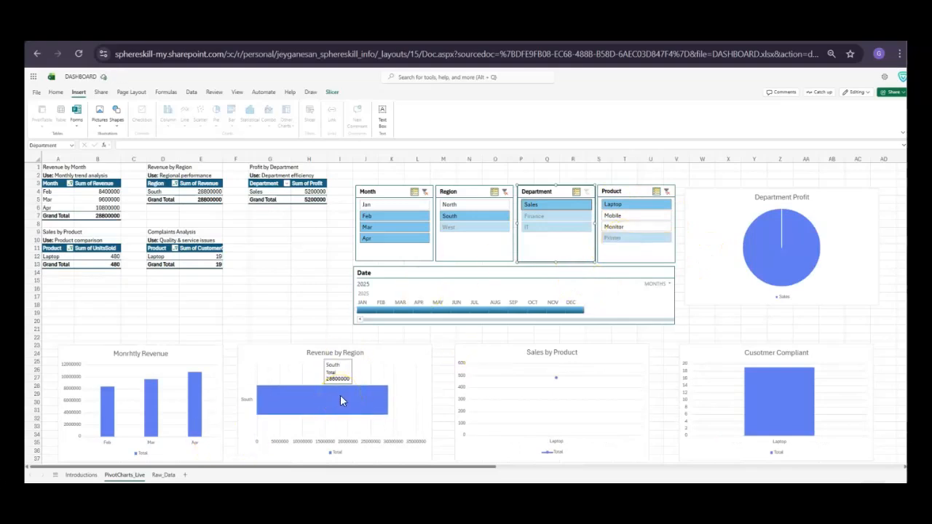
mouse_move(781, 402)
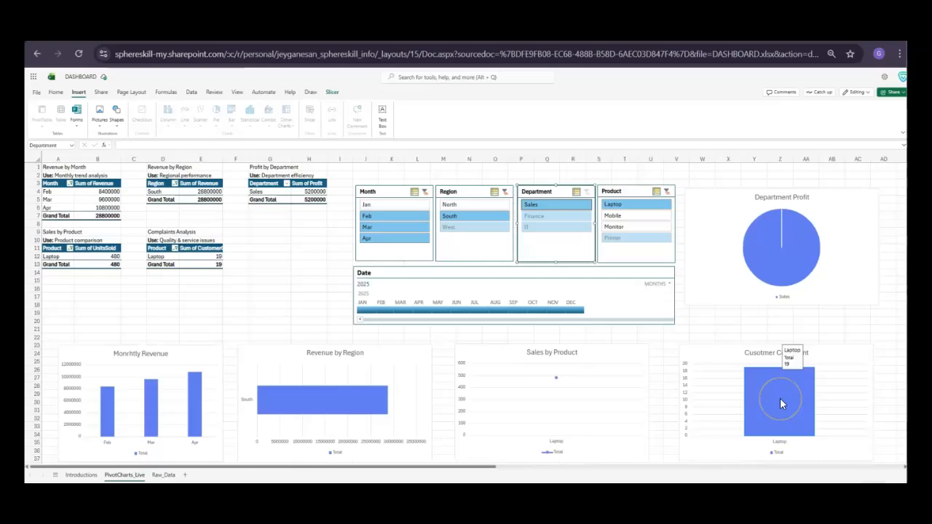
mouse_move(764, 264)
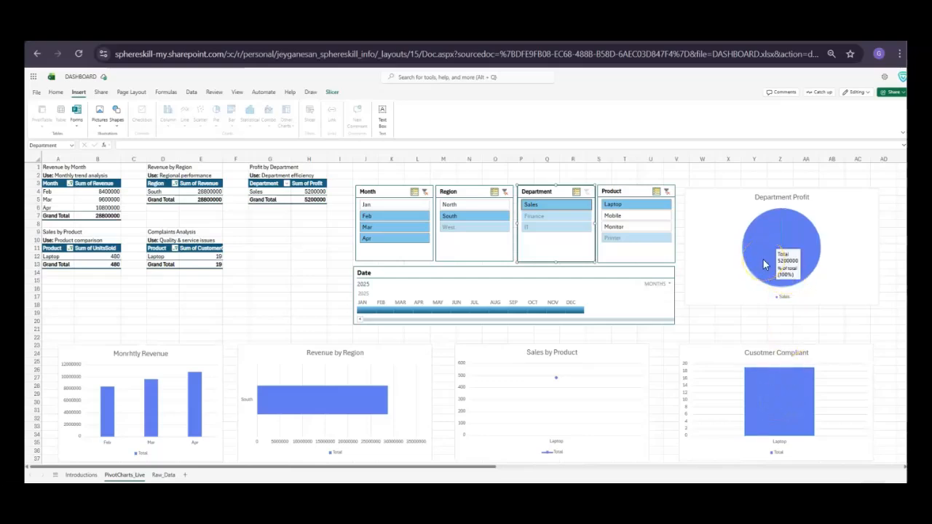